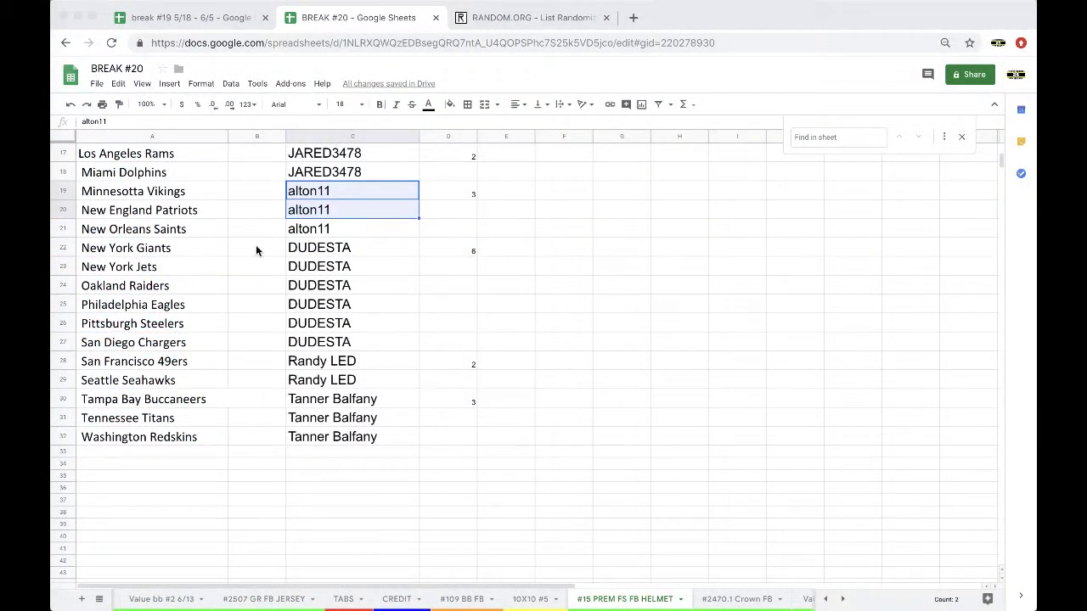
# Step: Review the full list of teams and participant names in columns A and C, from row 1 to row 32
pyautogui.scroll(5, 323, 245)
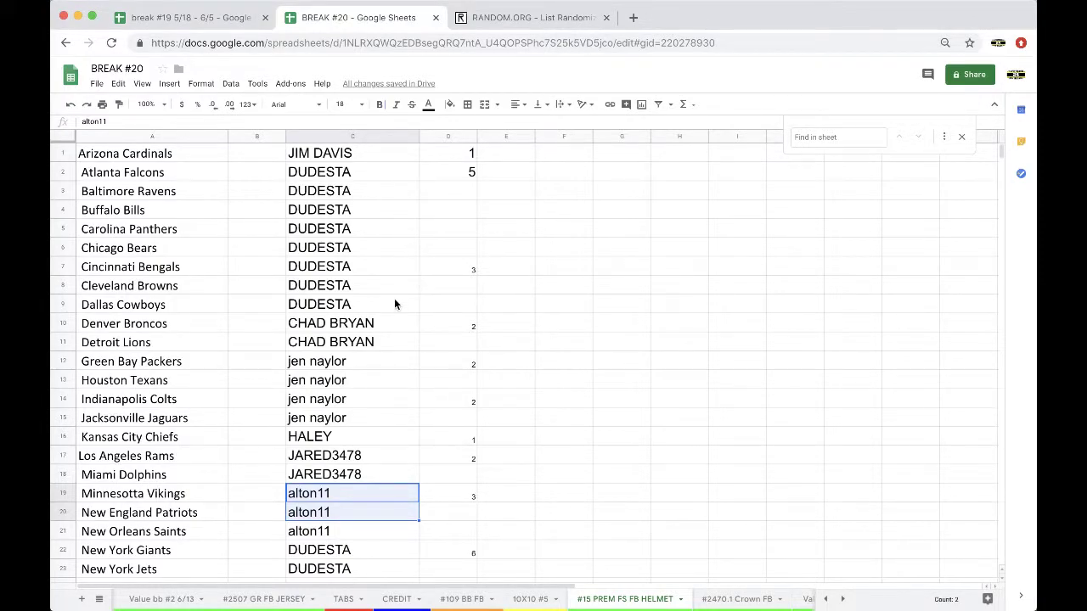
pyautogui.scroll(-2, 389, 311)
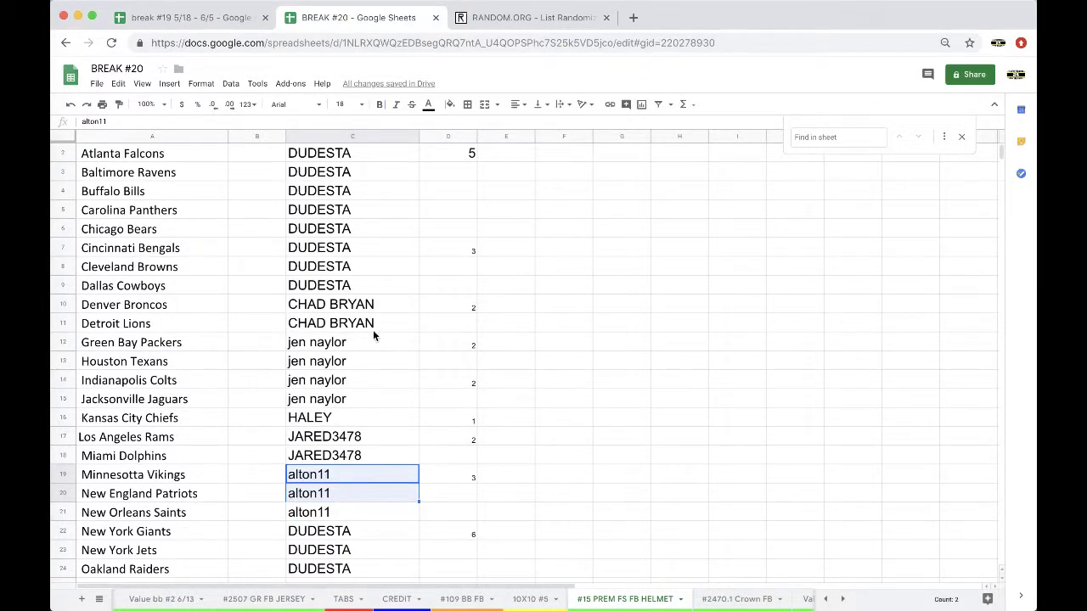
pyautogui.scroll(-2, 382, 310)
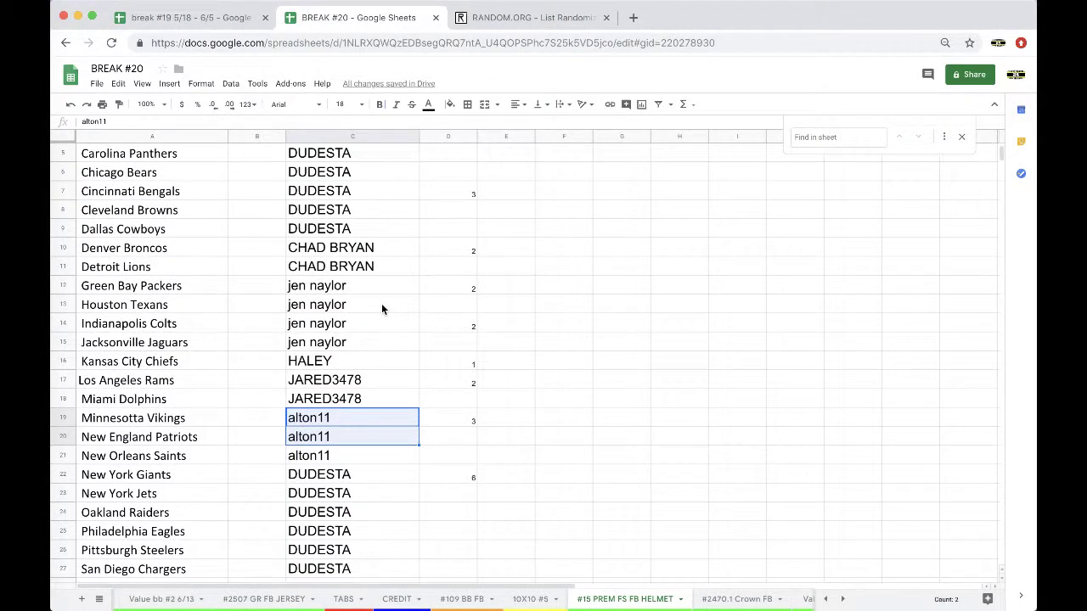
pyautogui.scroll(-1, 381, 309)
pyautogui.moveTo(379, 414); pyautogui.dragTo(349, 429)
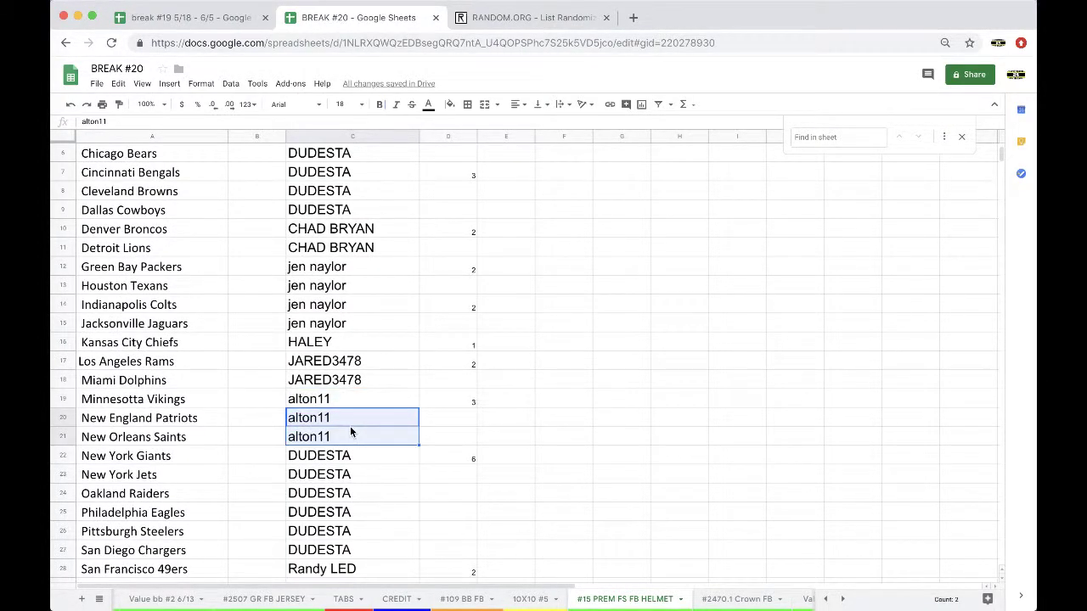
pyautogui.scroll(-2, 352, 408)
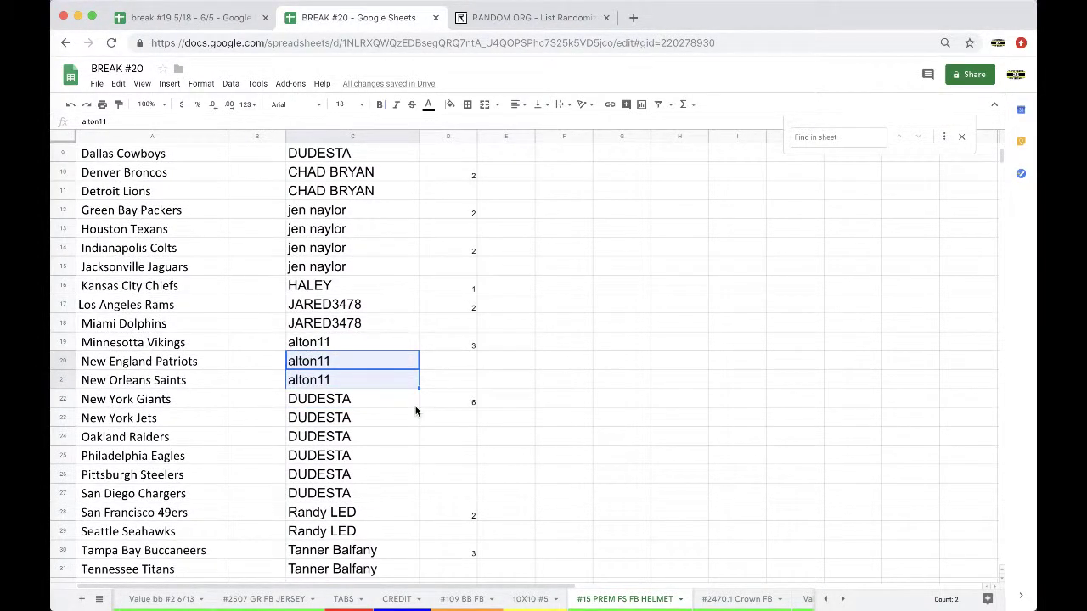
pyautogui.scroll(-2, 385, 481)
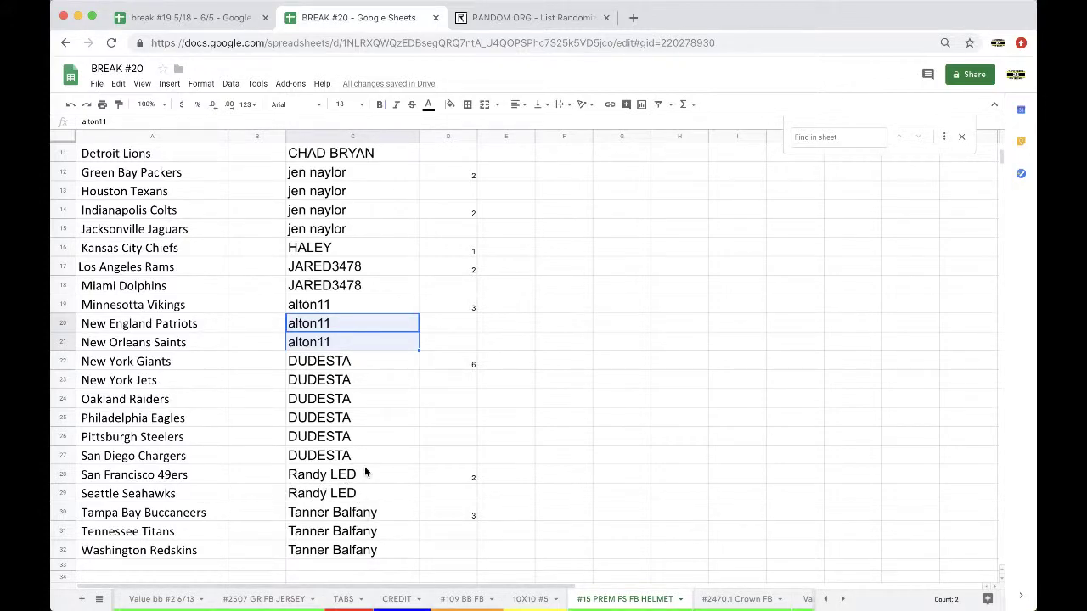
pyautogui.scroll(5, 364, 474)
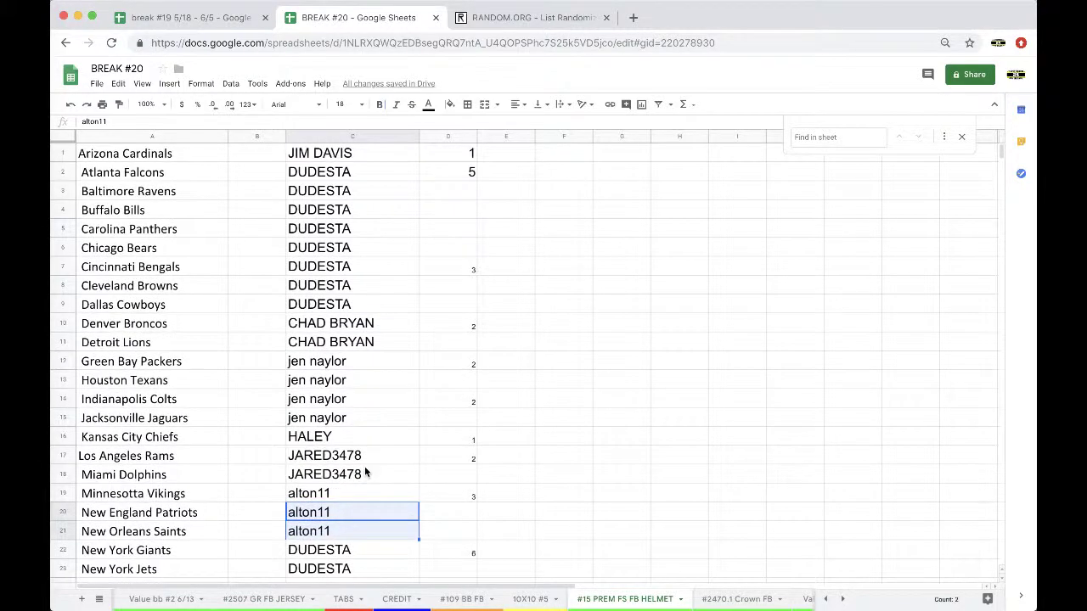
# Step: Copy the participant names in column C and open a blank List Randomizer form on RANDOM.ORG
pyautogui.click(323, 135)
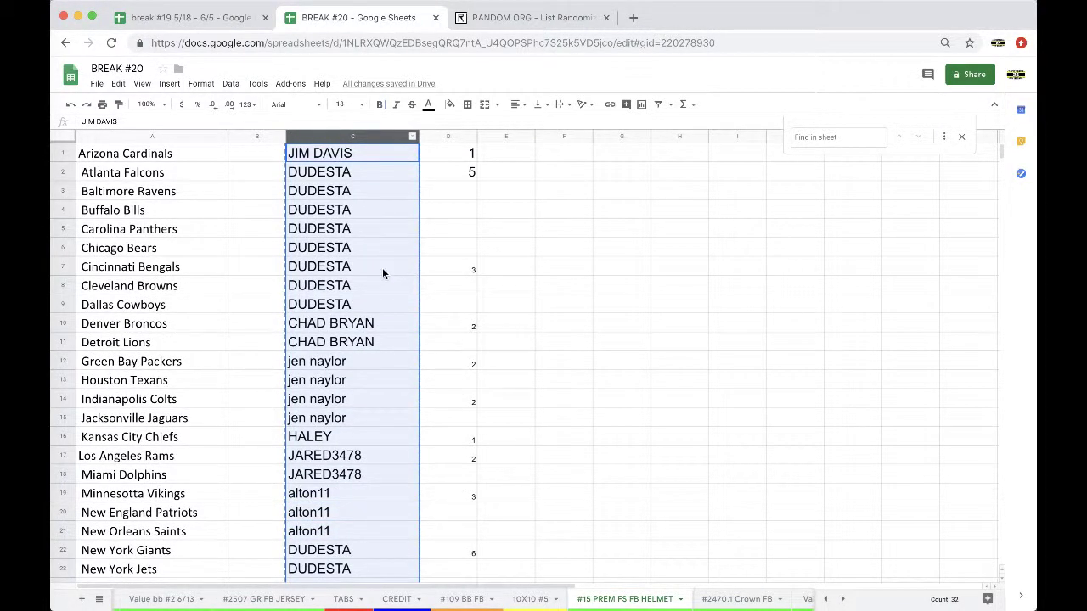
pyautogui.scroll(-4, 382, 270)
pyautogui.click(502, 18)
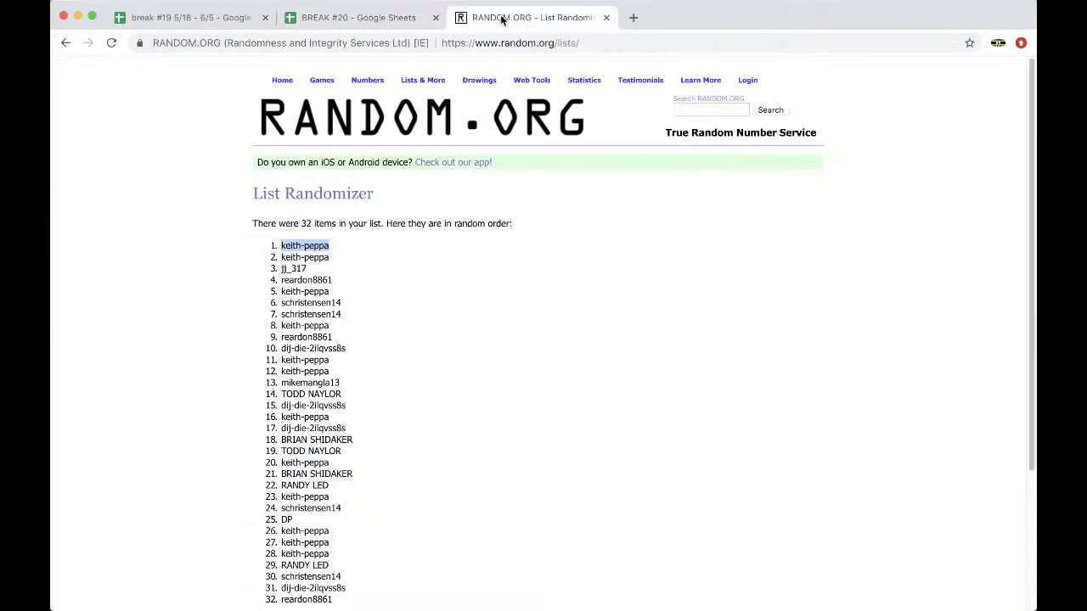
pyautogui.click(489, 40)
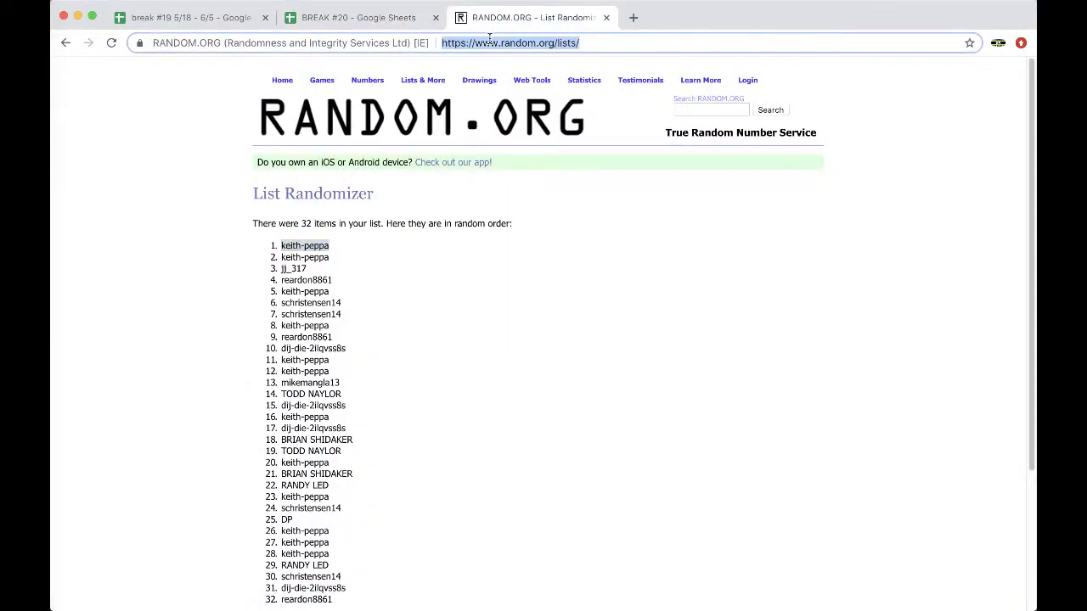
pyautogui.press('Return')
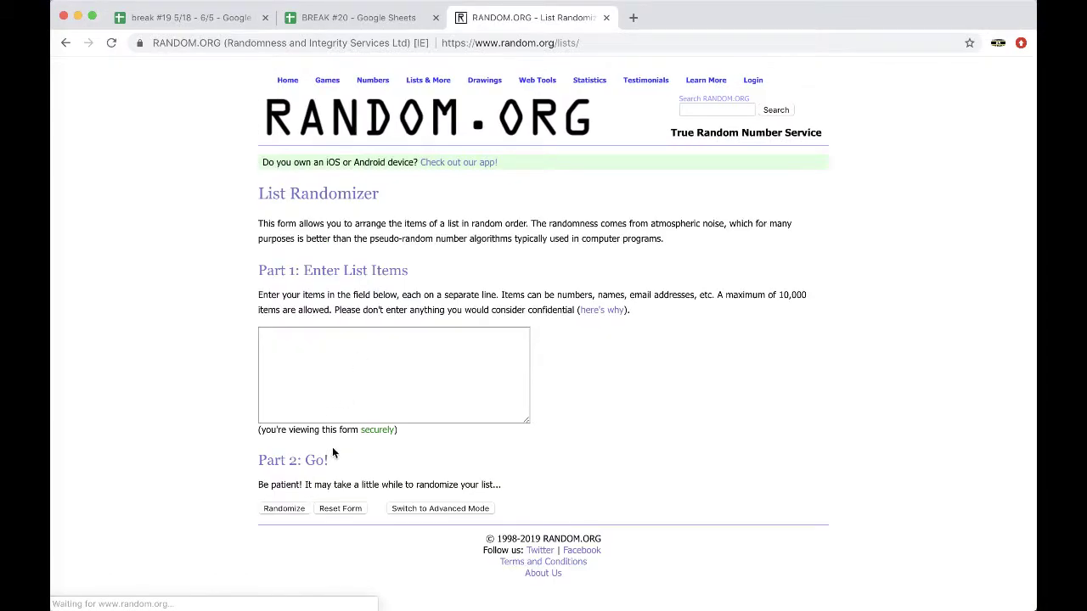
# Step: Paste the copied names as the list items and randomize the list five times in total
pyautogui.click(337, 375)
pyautogui.click(283, 509)
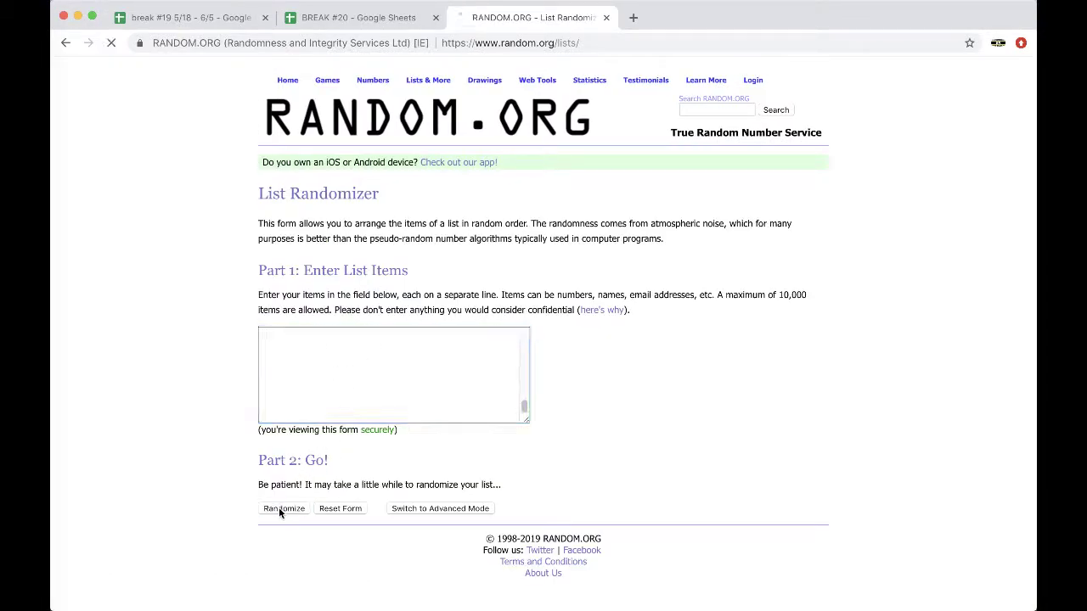
pyautogui.scroll(-2, 266, 422)
pyautogui.scroll(-1, 266, 422)
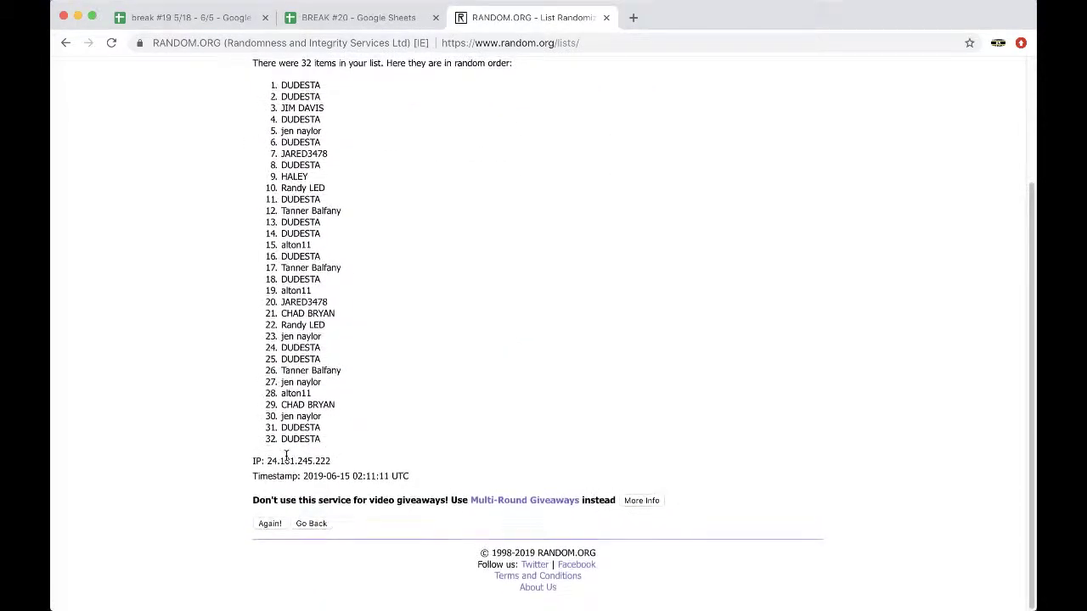
pyautogui.click(259, 524)
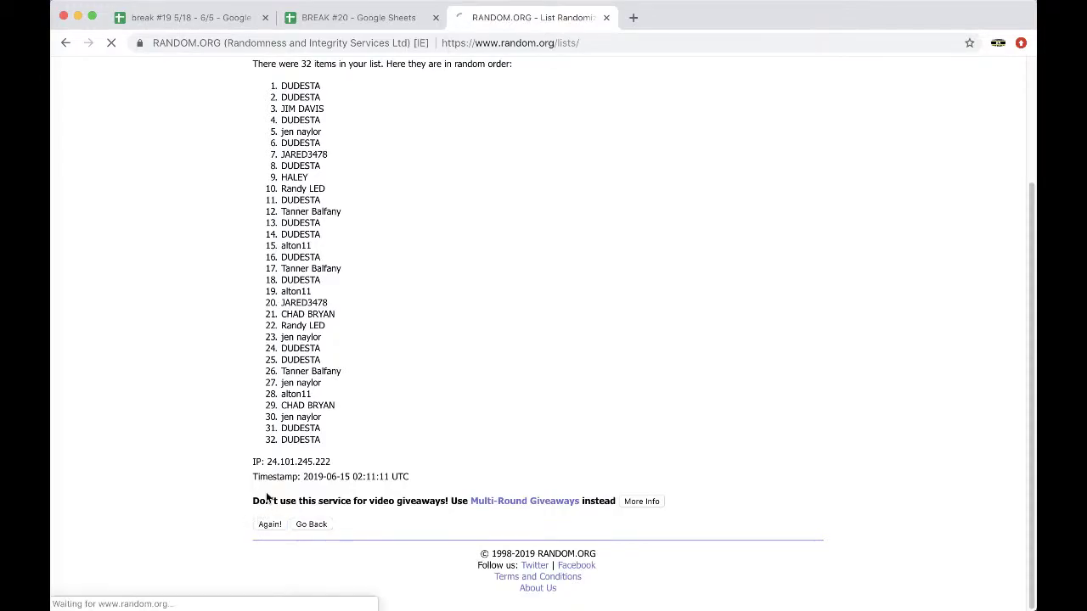
pyautogui.click(266, 524)
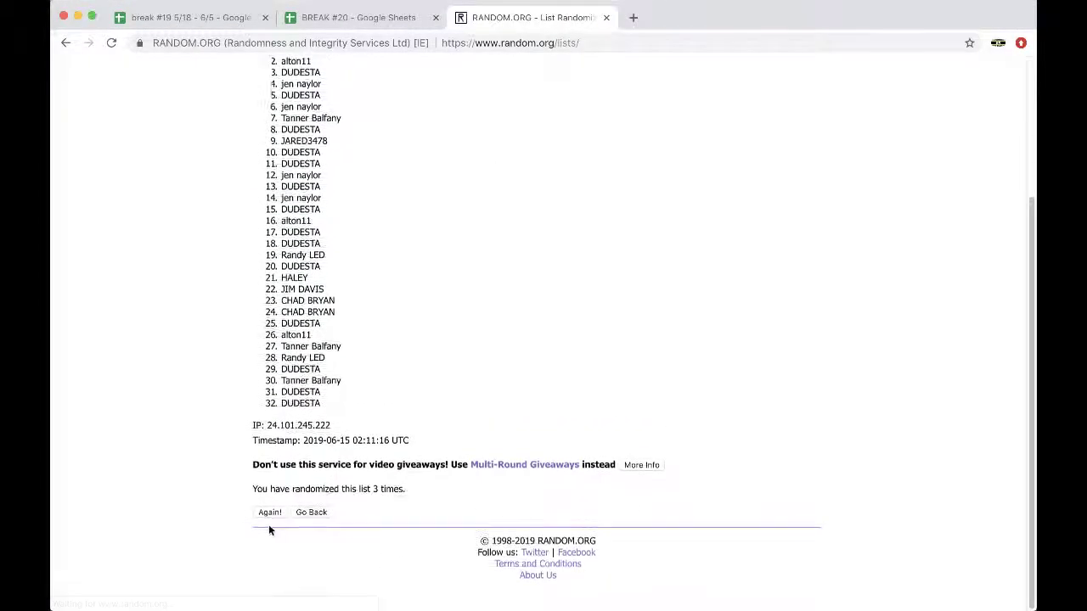
pyautogui.click(271, 524)
pyautogui.click(270, 580)
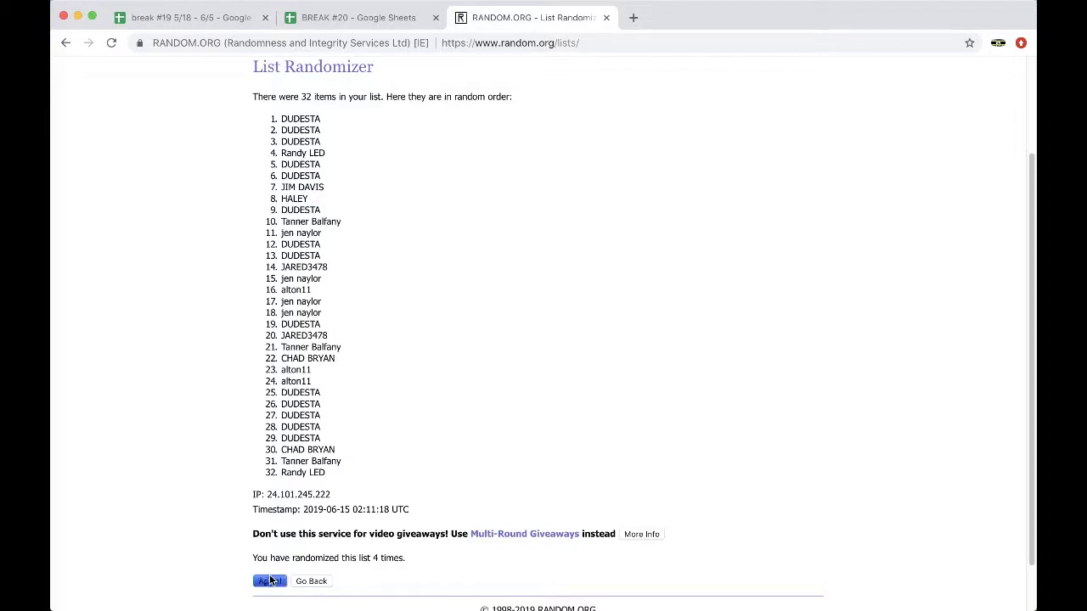
# Step: Copy all 32 randomized names and paste them into column B of the BREAK #20 spreadsheet, starting at cell B1
pyautogui.moveTo(275, 248); pyautogui.dragTo(366, 423)
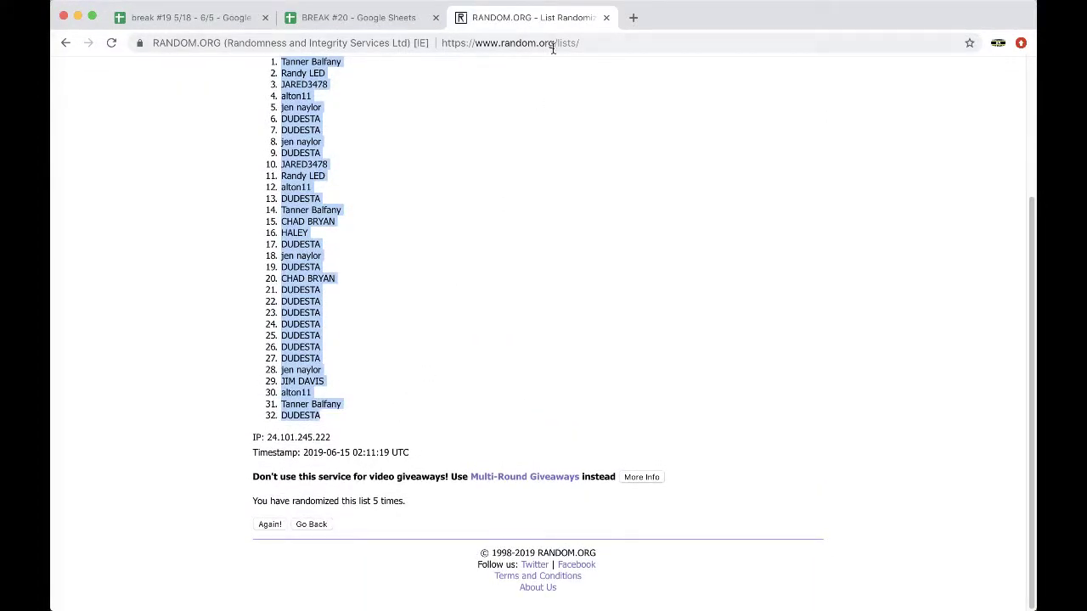
pyautogui.click(356, 17)
pyautogui.click(249, 158)
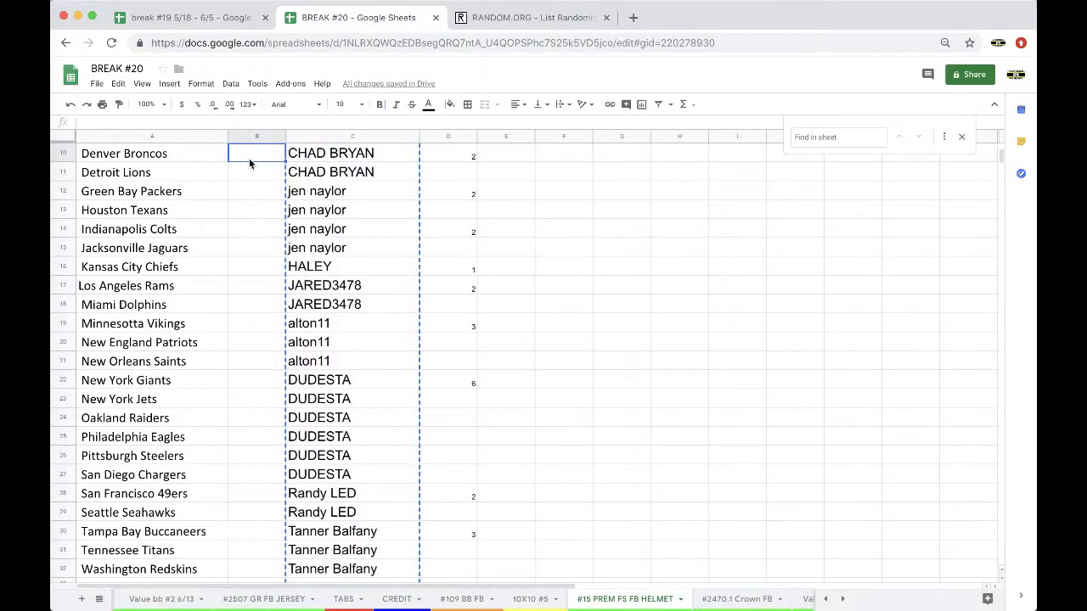
pyautogui.scroll(3, 249, 158)
pyautogui.click(249, 158)
pyautogui.press('super+v')
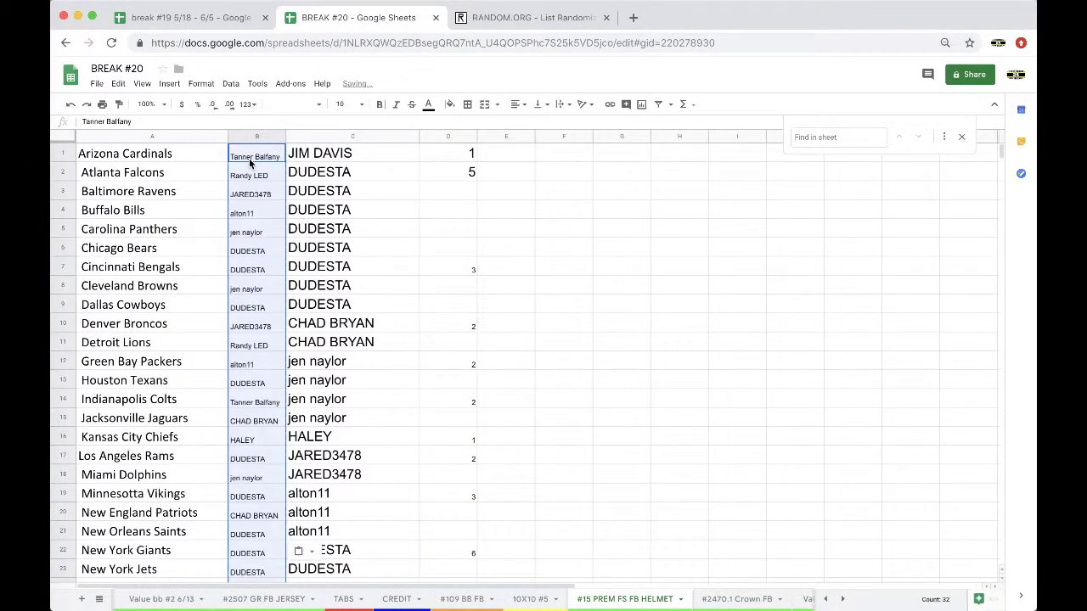
# Step: Set the pasted names in column B to font size 18 and fit the column width to its contents
pyautogui.click(353, 104)
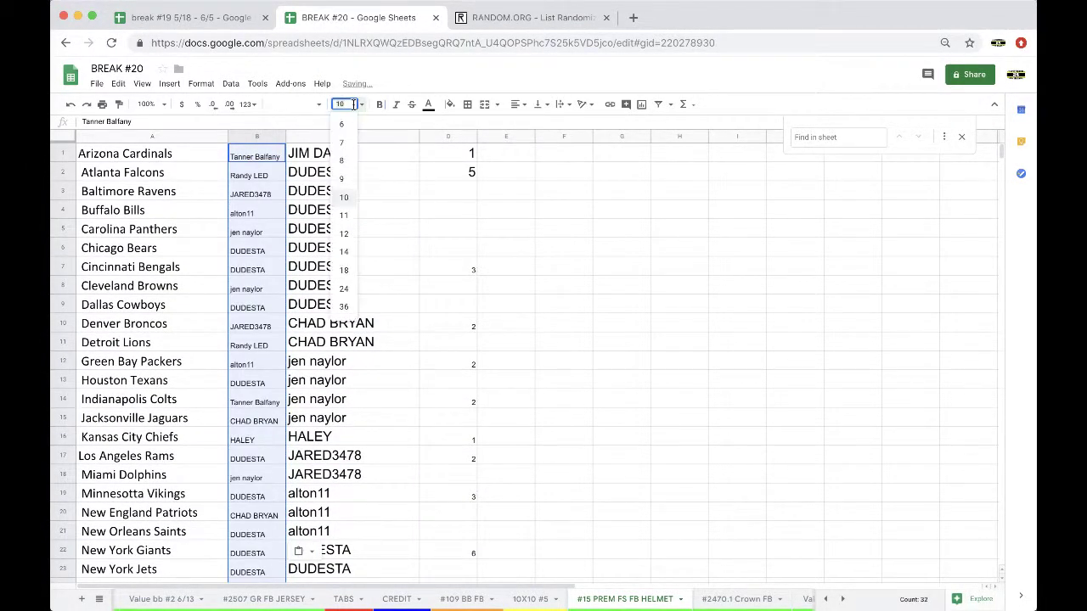
pyautogui.click(347, 272)
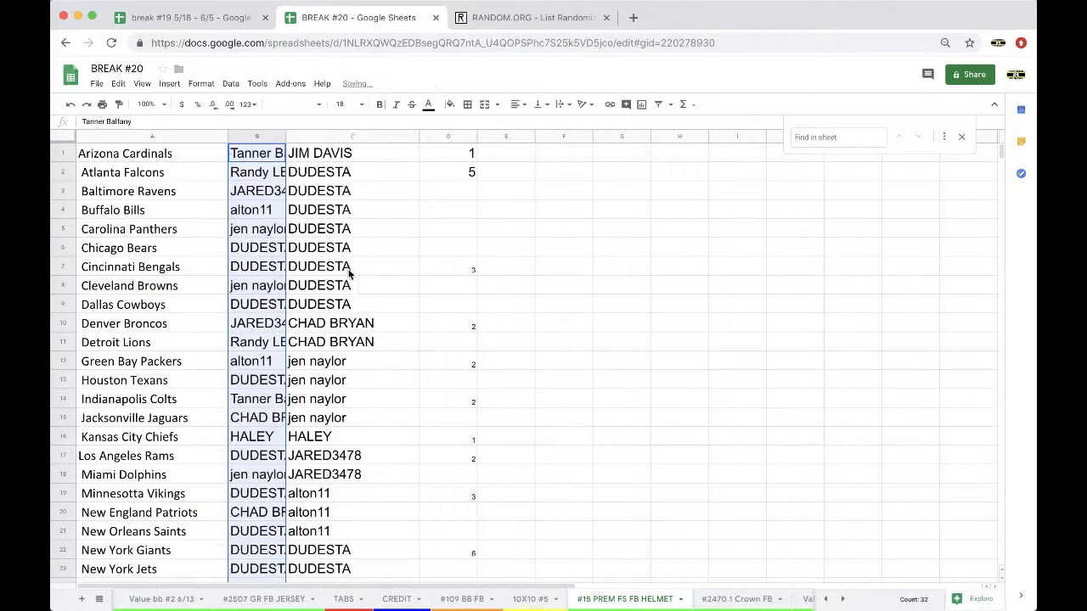
pyautogui.doubleClick(287, 135)
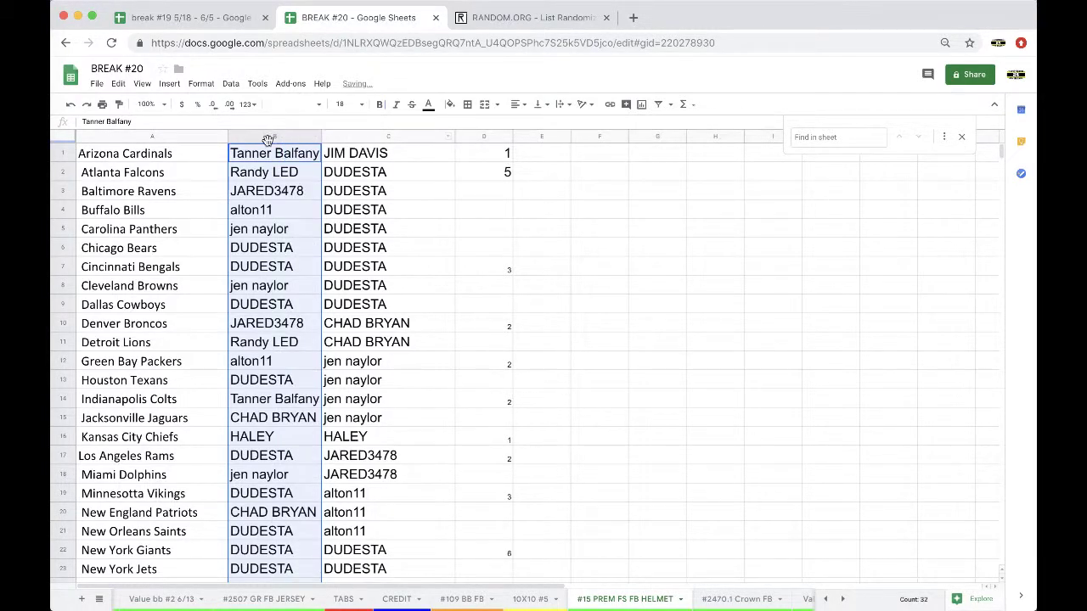
pyautogui.click(289, 172)
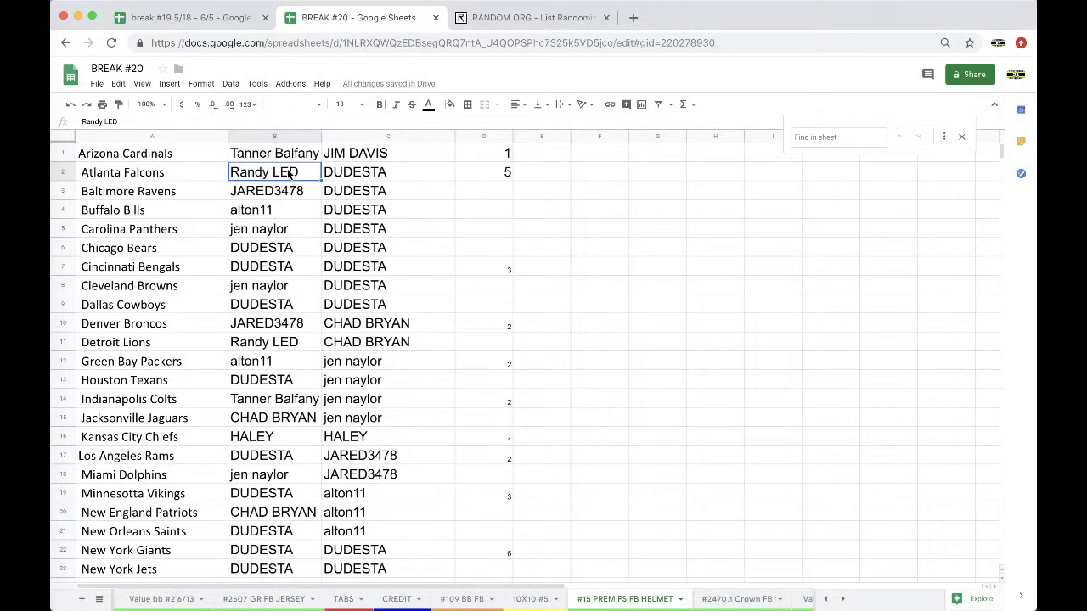
pyautogui.click(279, 209)
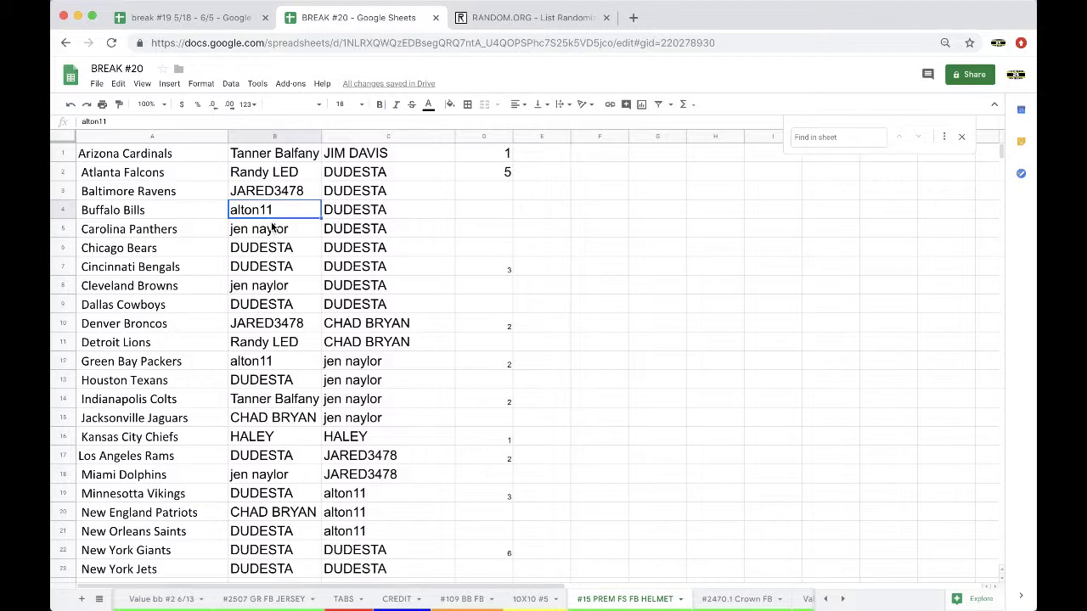
# Step: Sort the whole sheet by column B from A to Z
pyautogui.click(256, 135)
pyautogui.click(231, 83)
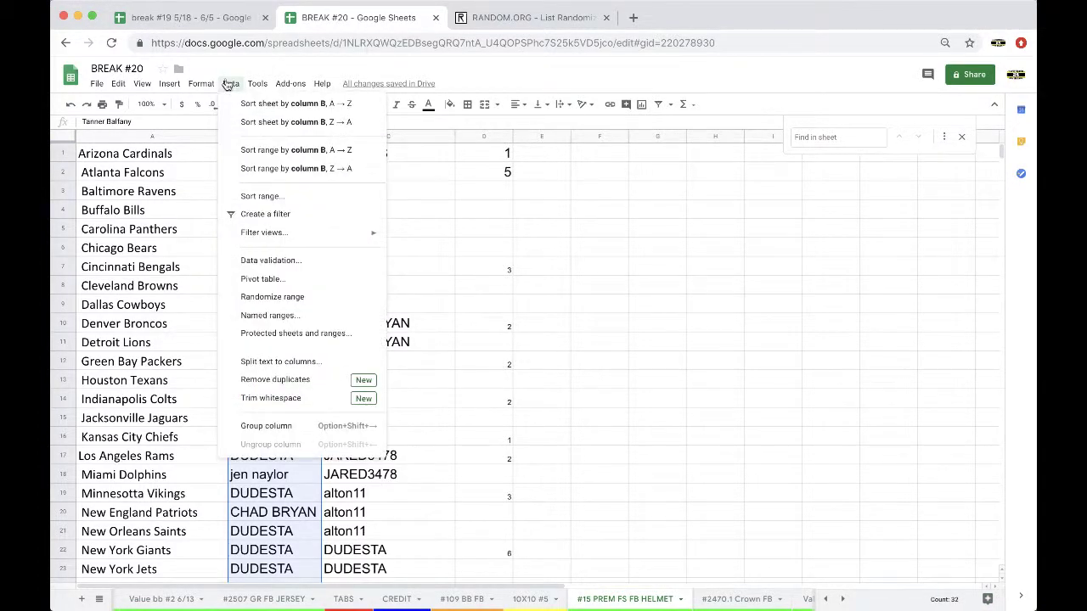
pyautogui.click(263, 103)
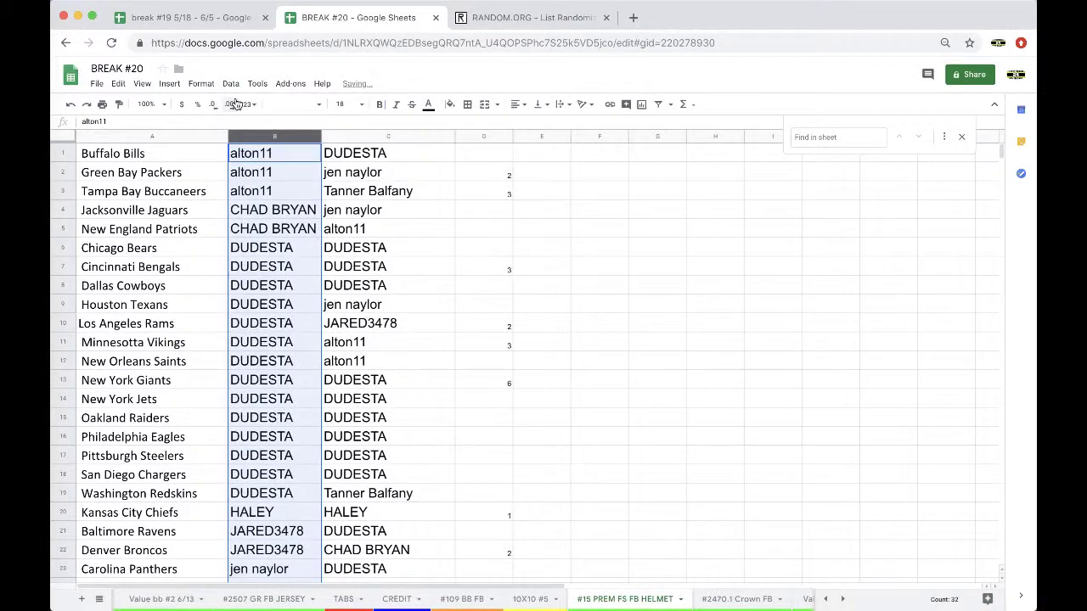
pyautogui.click(293, 173)
pyautogui.click(283, 193)
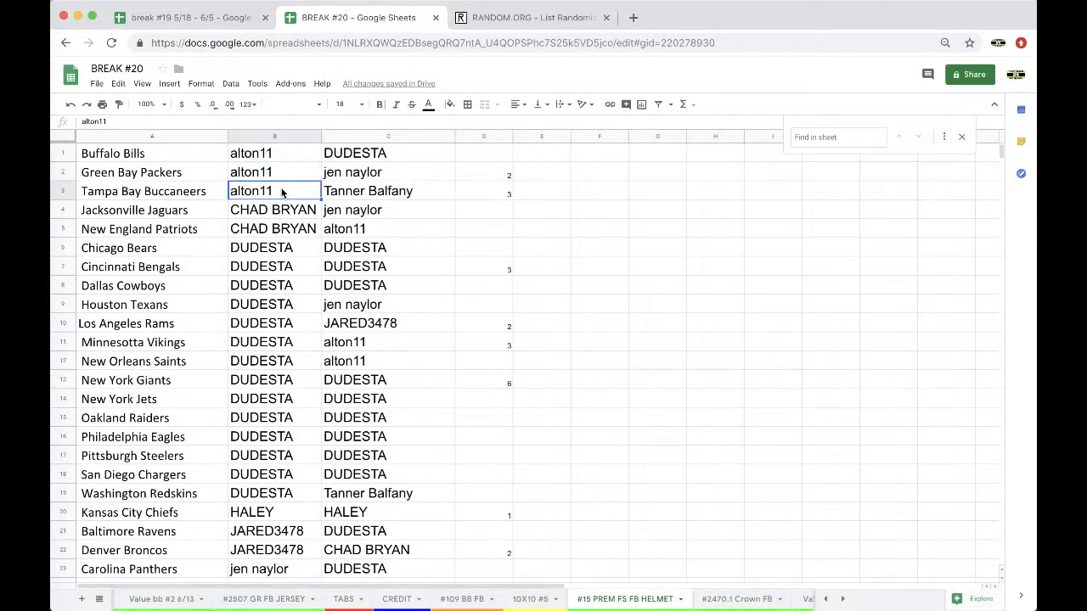
# Step: Examine the sorted rows to see which teams in column A are assigned to each participant in column B
pyautogui.scroll(-1, 279, 228)
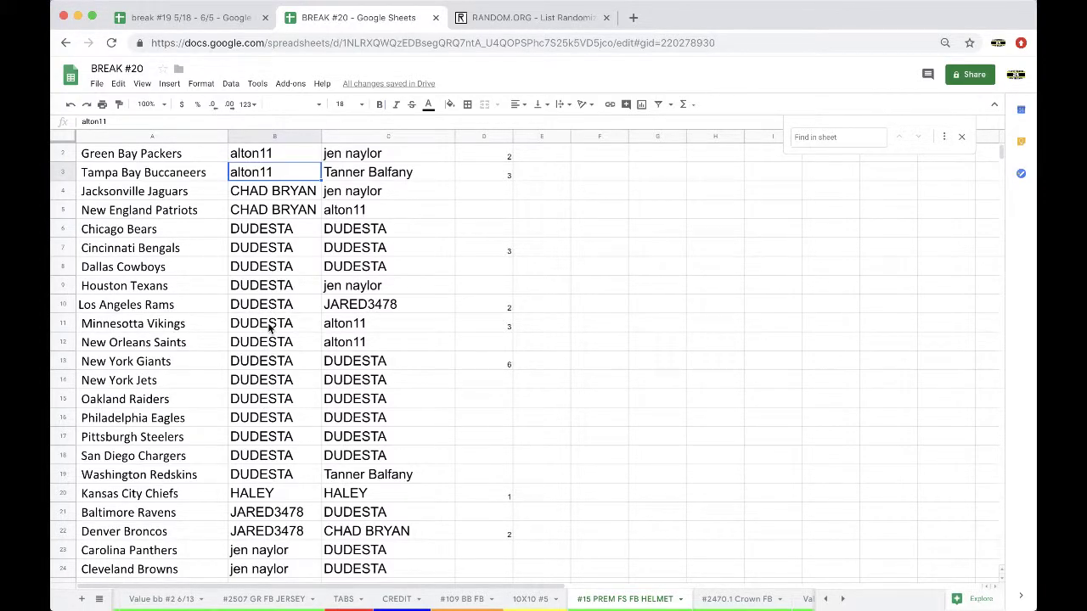
pyautogui.scroll(-5, 268, 329)
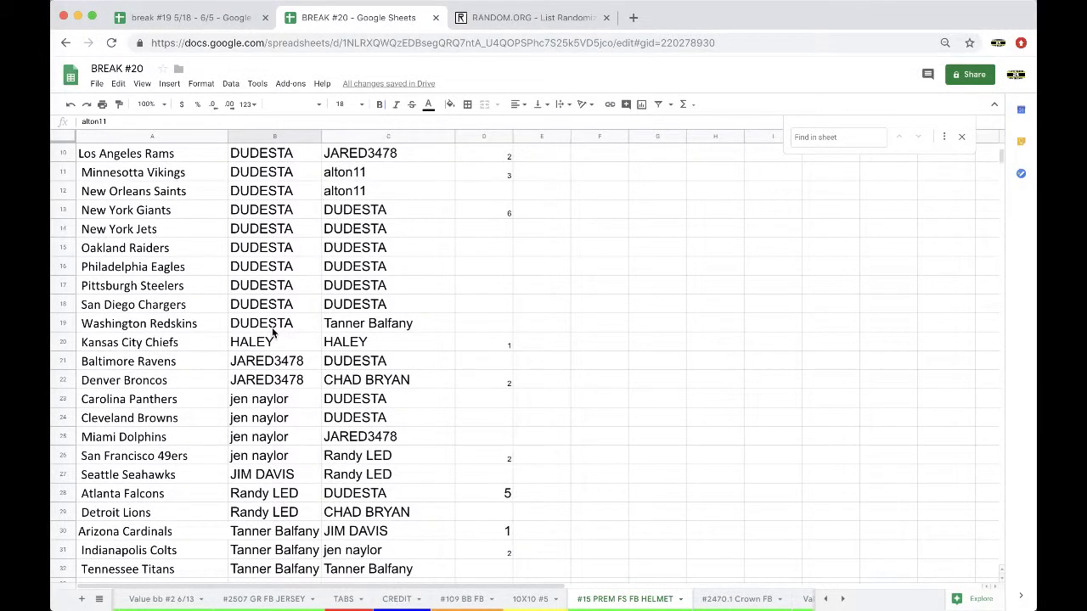
pyautogui.scroll(-1, 274, 270)
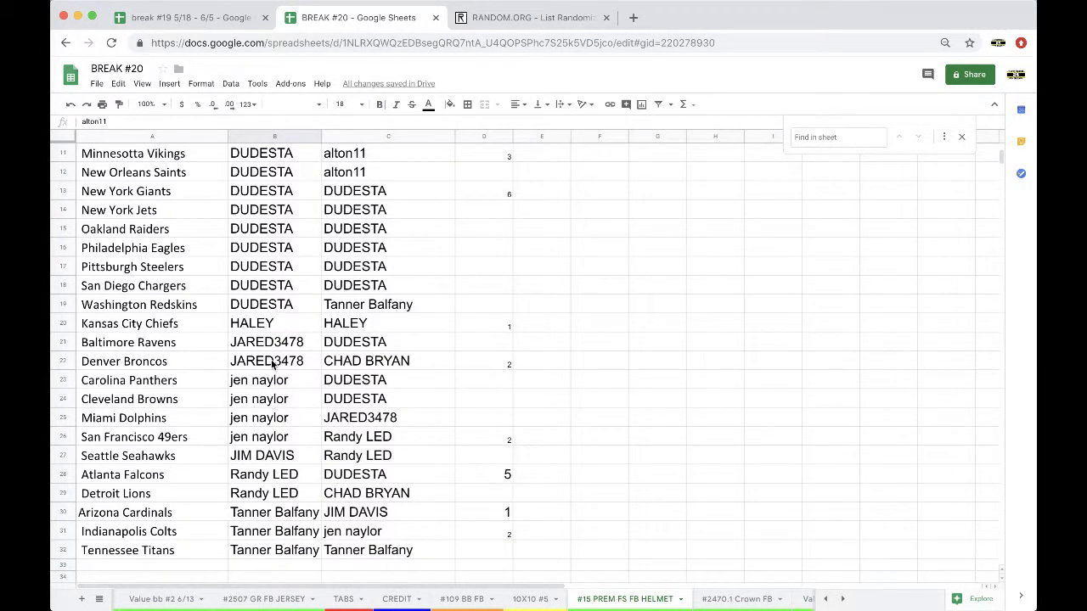
pyautogui.scroll(-1, 275, 367)
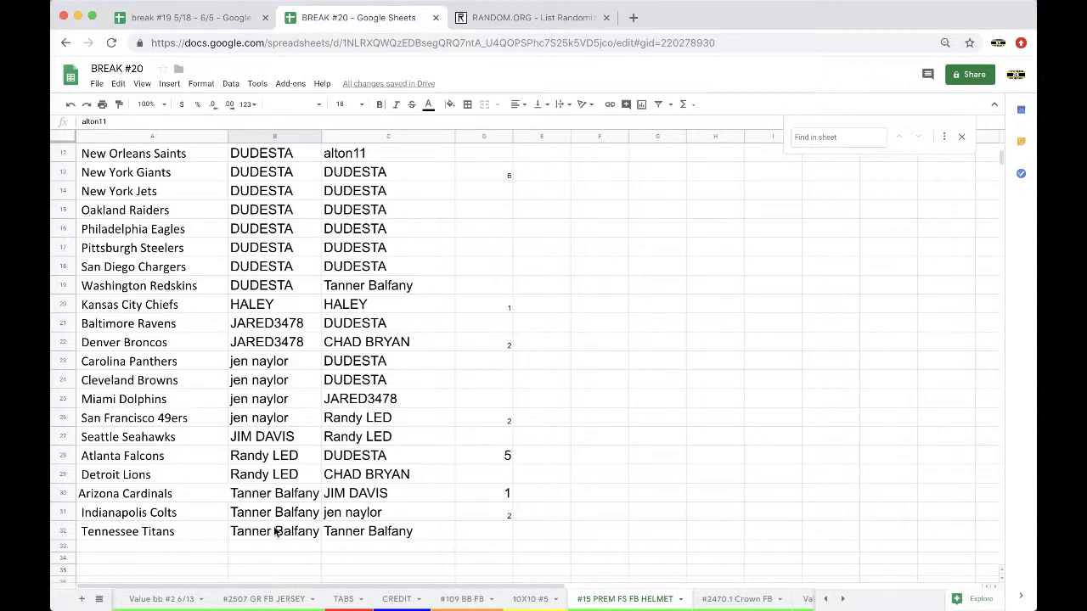
pyautogui.scroll(1, 276, 532)
pyautogui.scroll(7, 276, 532)
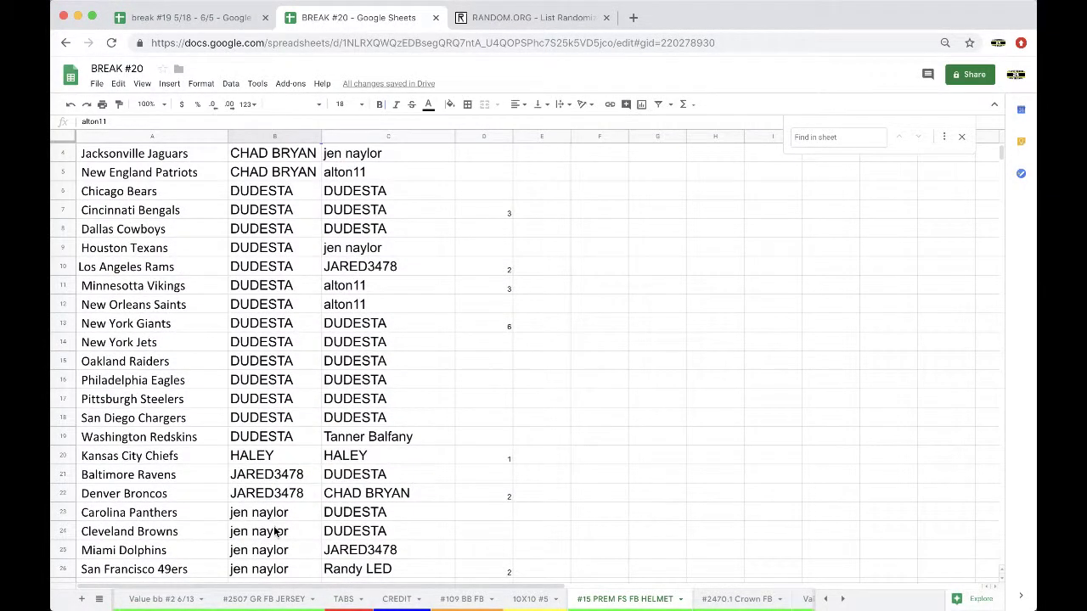
pyautogui.scroll(3, 276, 532)
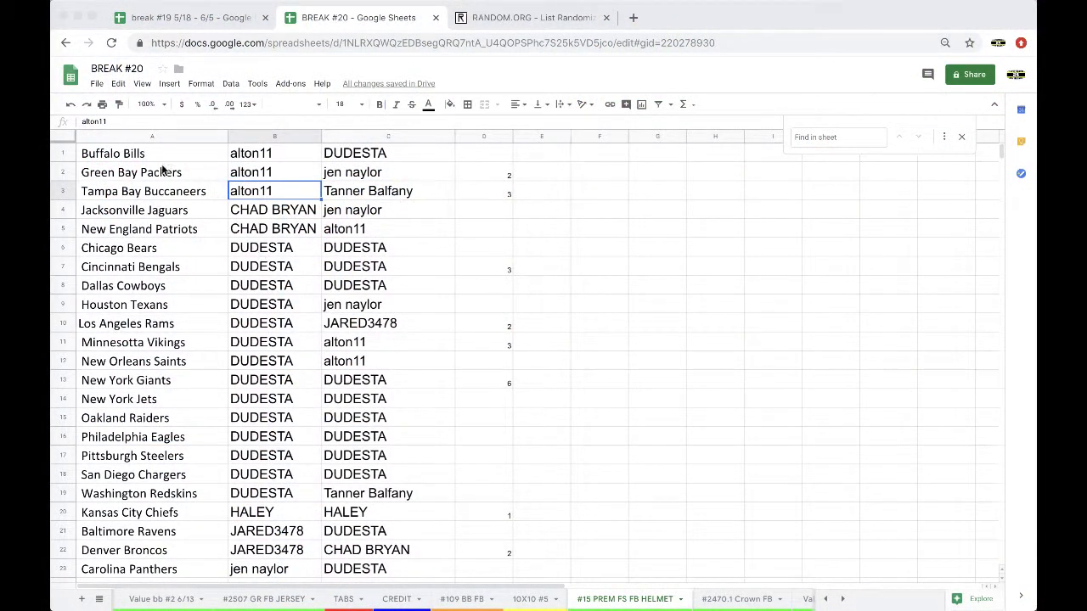
pyautogui.scroll(-3, 292, 241)
pyautogui.scroll(-5, 291, 241)
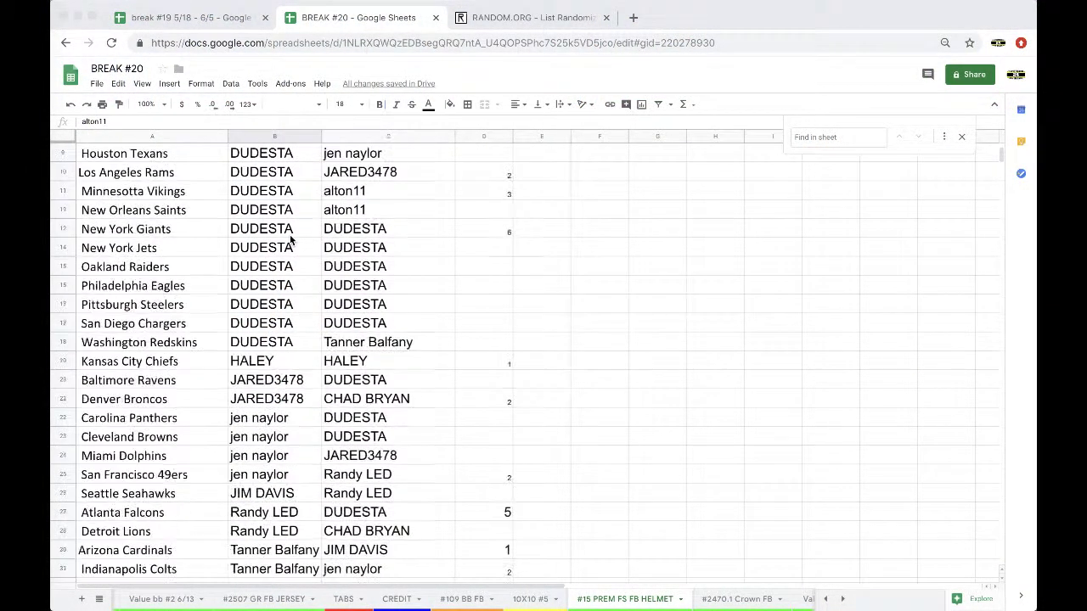
pyautogui.scroll(-2, 284, 321)
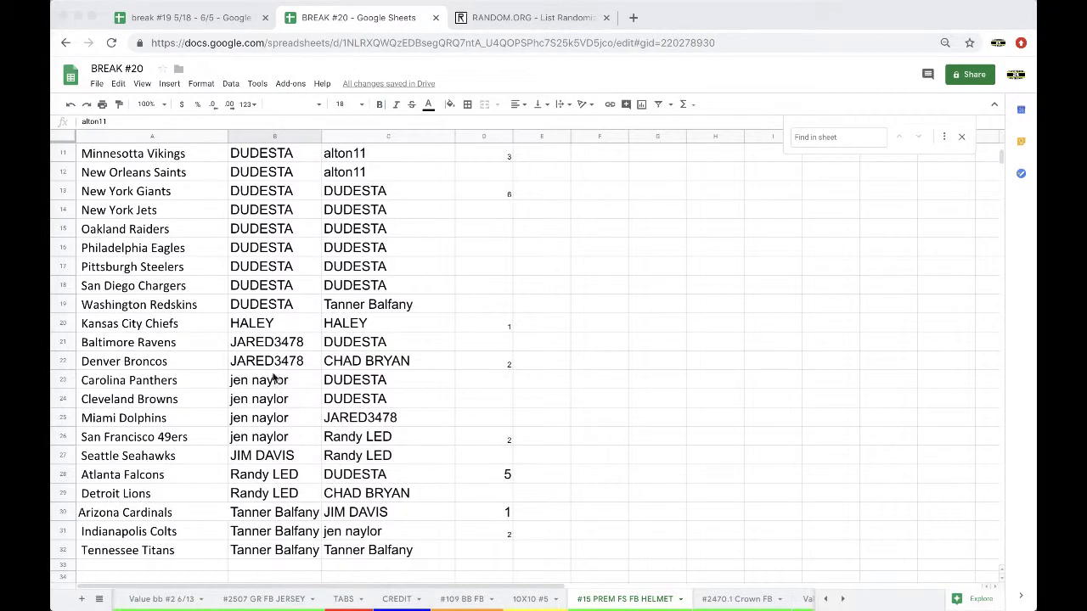
# Step: Fill cell B30, the participant name beside Arizona Cardinals, with red
pyautogui.click(247, 511)
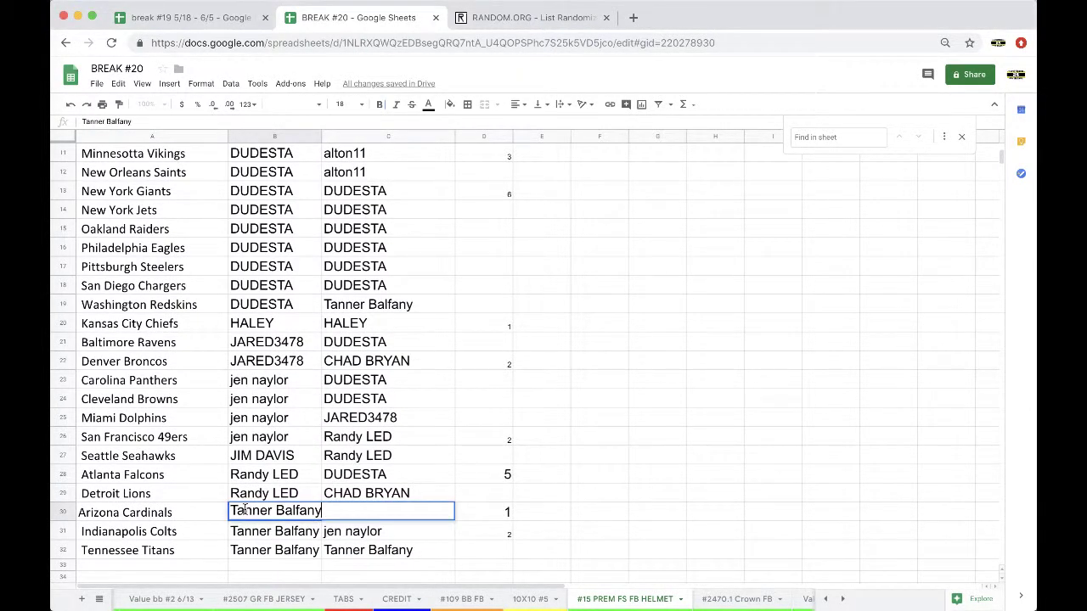
pyautogui.click(450, 105)
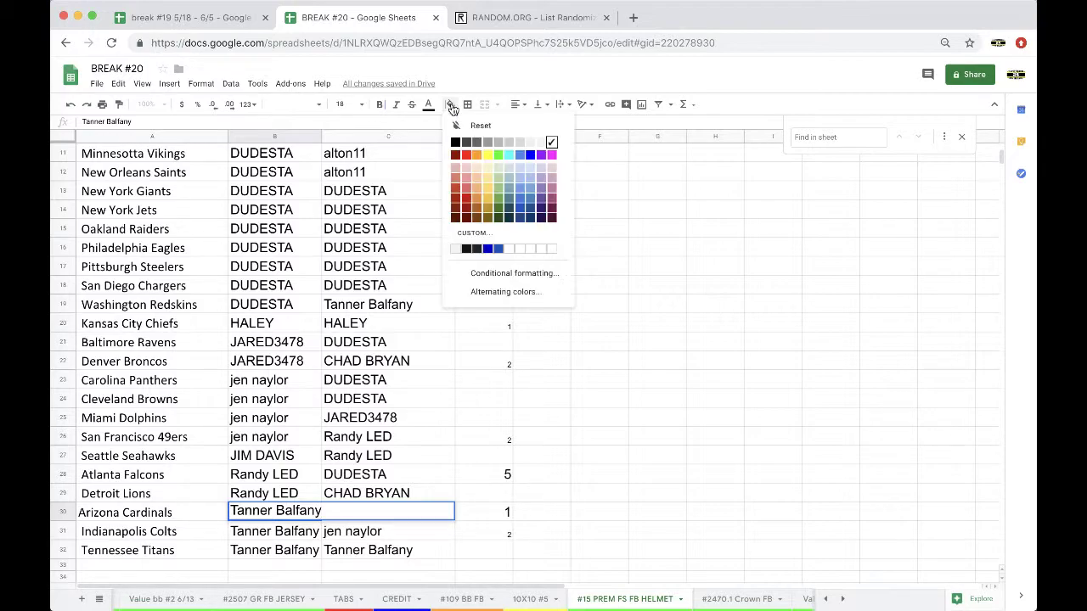
pyautogui.click(466, 156)
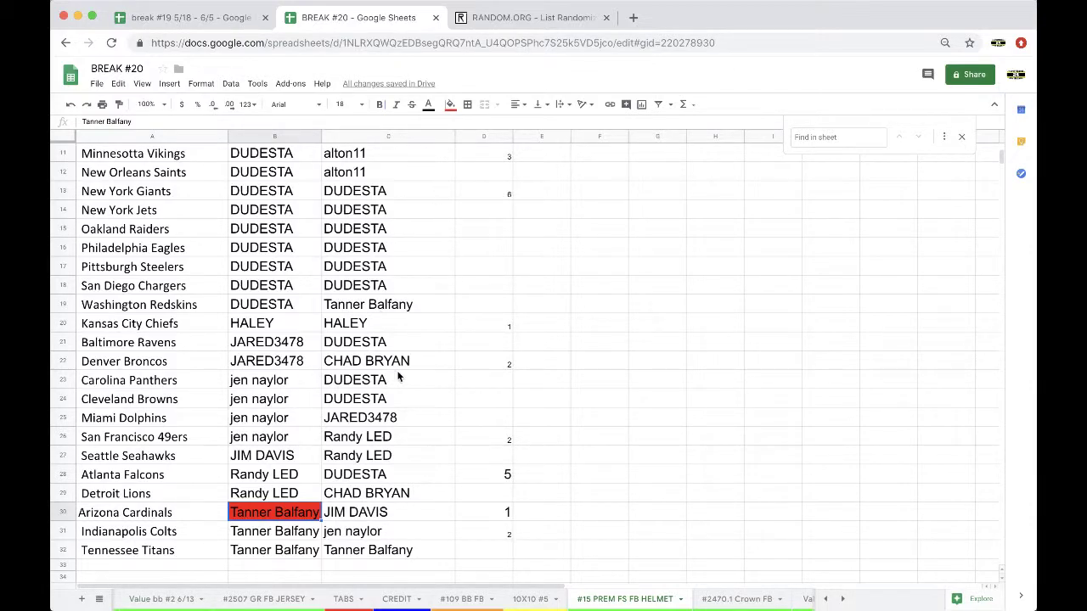
# Step: Copy all names in column C, paste them into a fresh RANDOM.ORG List Randomizer form and randomize them
pyautogui.scroll(5, 420, 276)
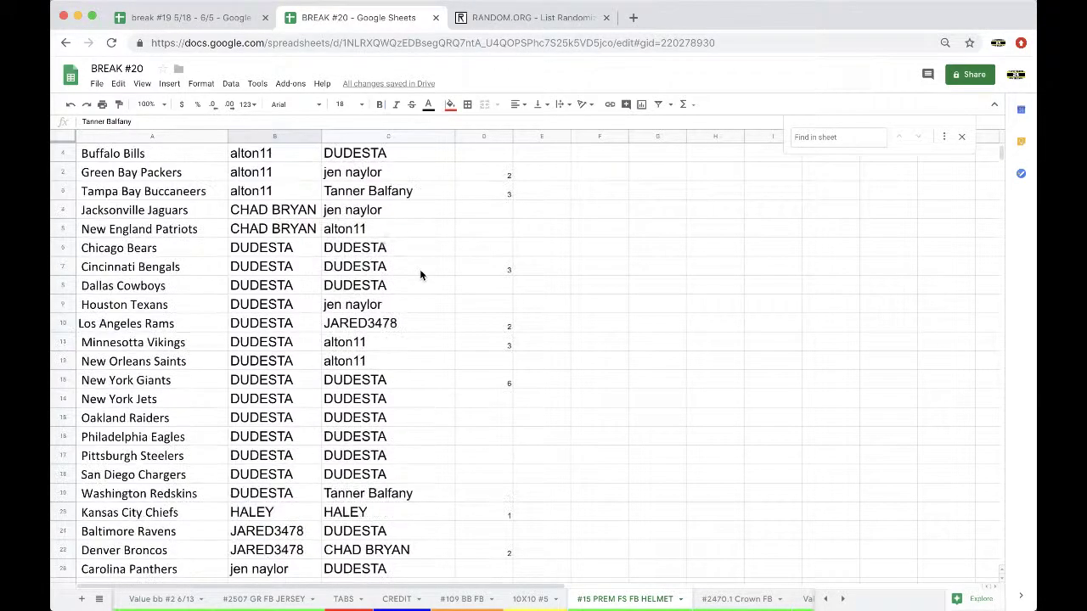
pyautogui.click(336, 136)
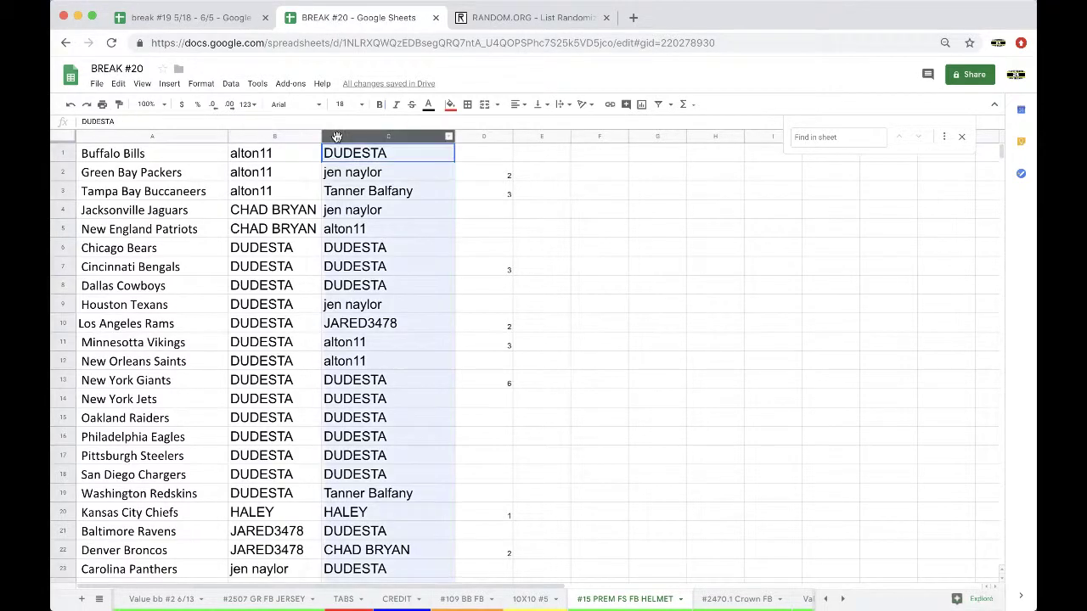
pyautogui.click(489, 16)
pyautogui.click(489, 43)
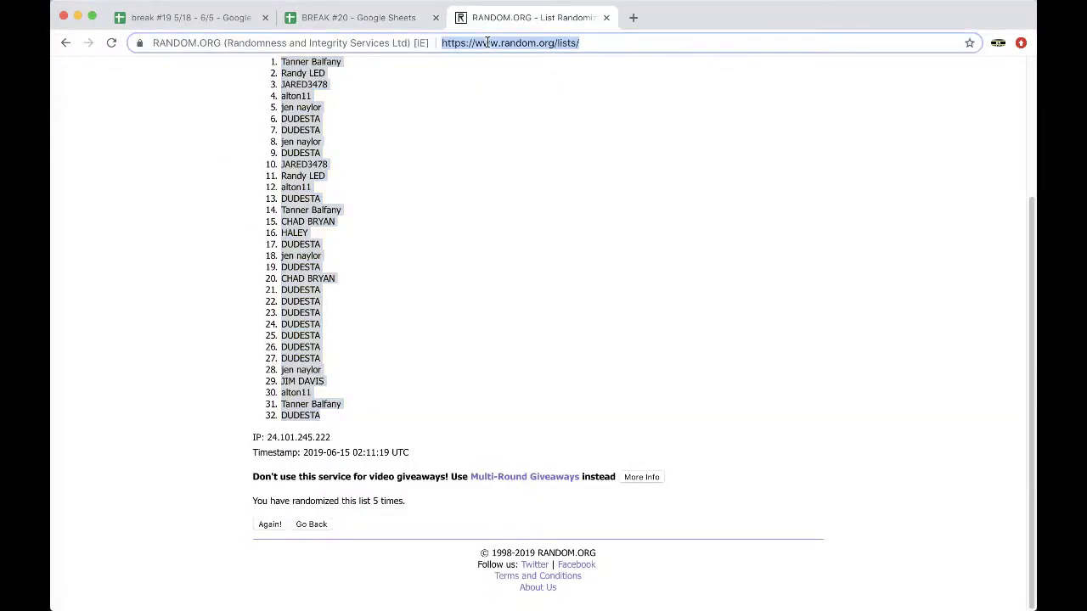
pyautogui.press('Return')
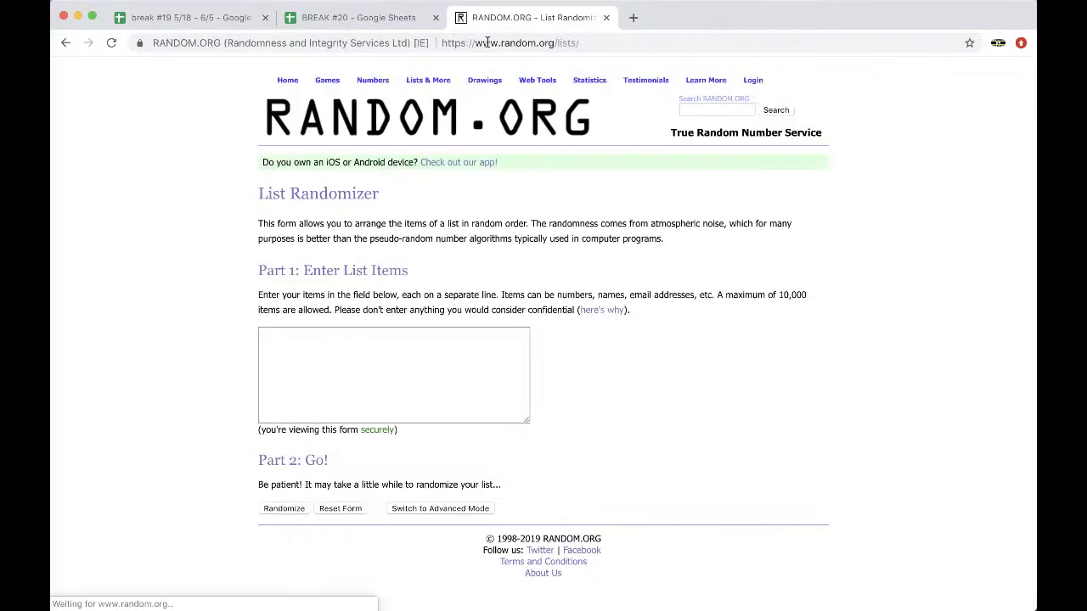
pyautogui.click(323, 352)
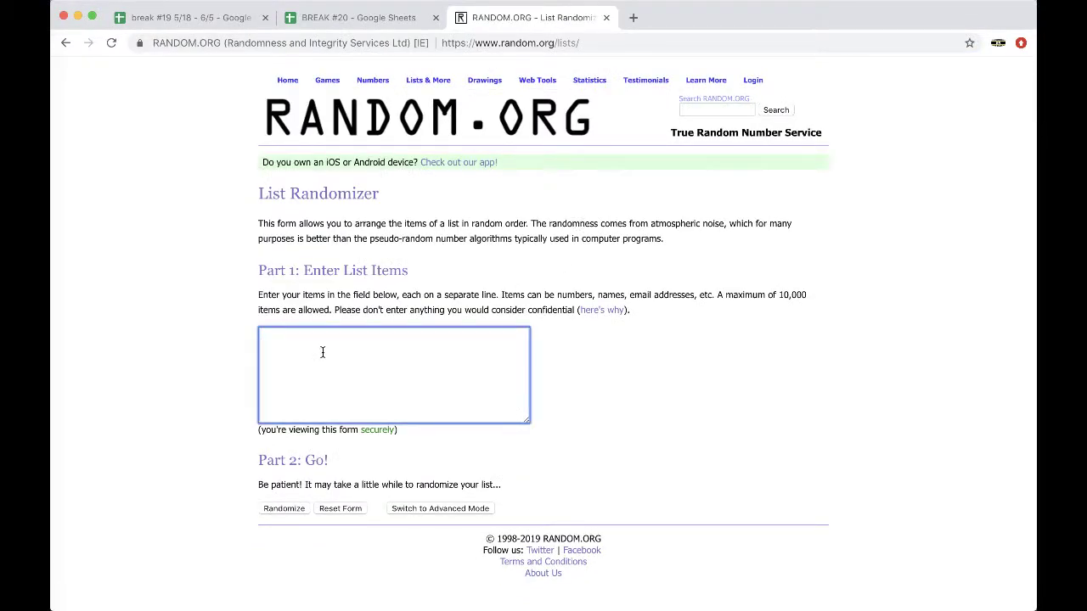
pyautogui.press('super+v')
pyautogui.click(278, 509)
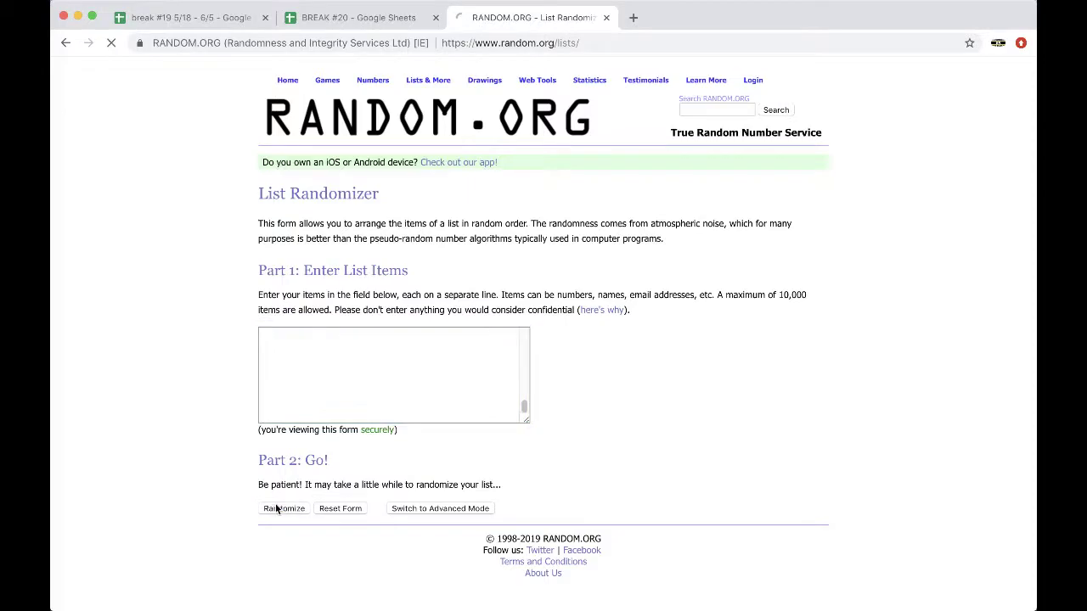
# Step: Randomize the 32-item list four more times
pyautogui.scroll(-4, 276, 509)
pyautogui.click(269, 524)
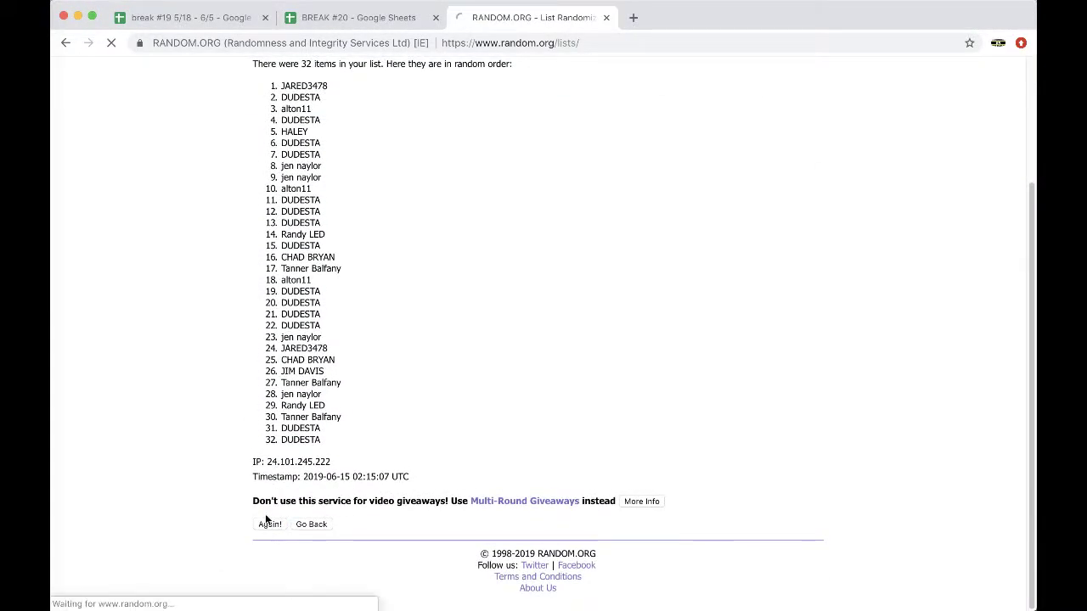
pyautogui.scroll(-2, 269, 526)
pyautogui.click(269, 525)
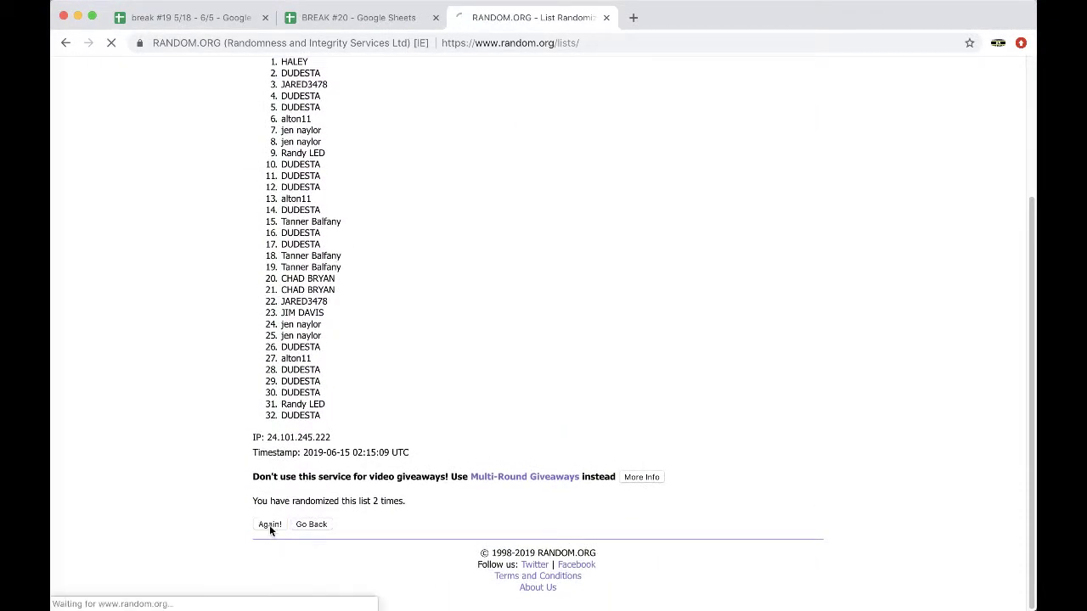
pyautogui.scroll(-3, 269, 526)
pyautogui.click(270, 524)
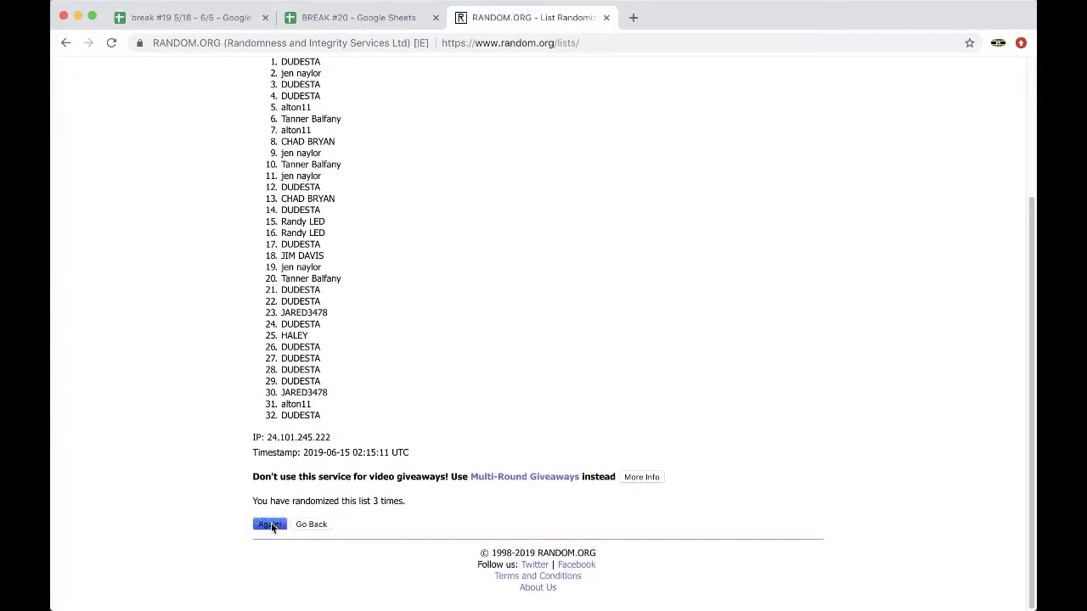
pyautogui.click(268, 535)
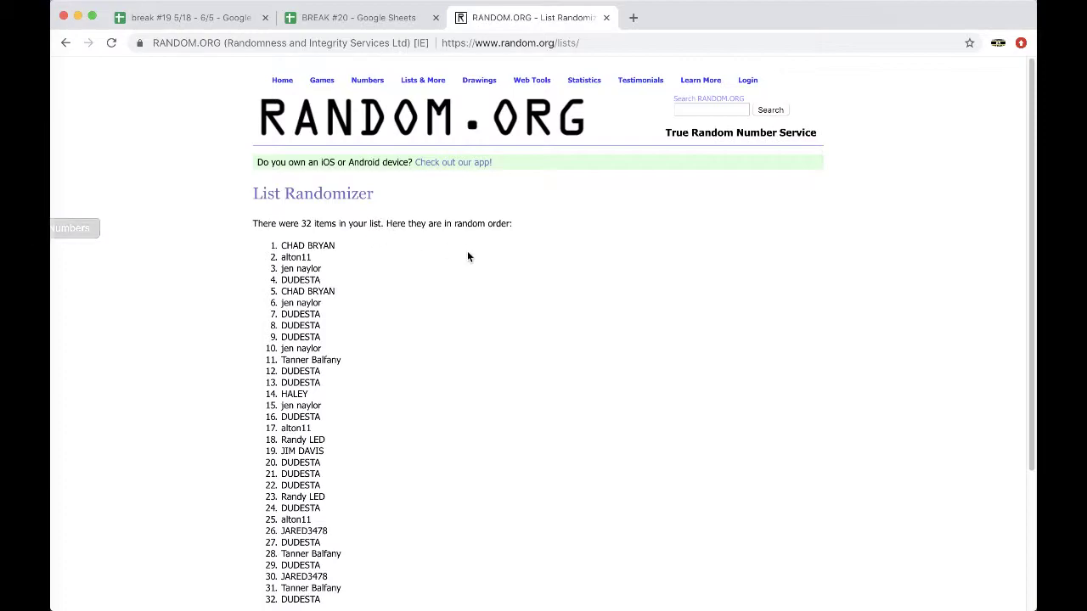
# Step: Copy the first name of the randomized list and paste it into cell C6 of the #109 BB FB sheet in BREAK #20
pyautogui.tripleClick(330, 245)
pyautogui.hotkey('ctrl', 'c')
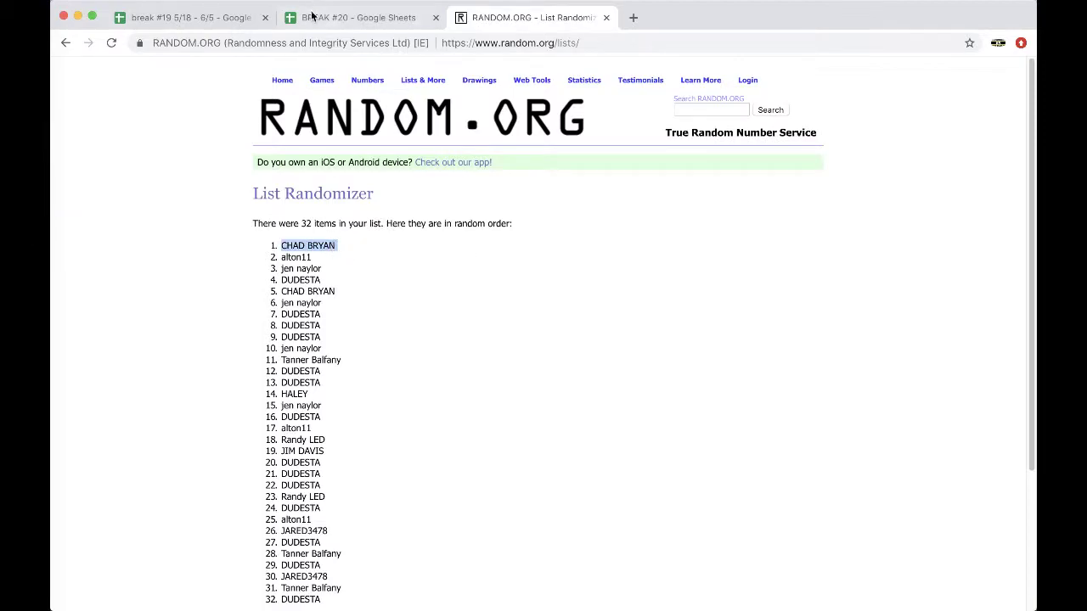
pyautogui.click(312, 17)
pyautogui.click(461, 599)
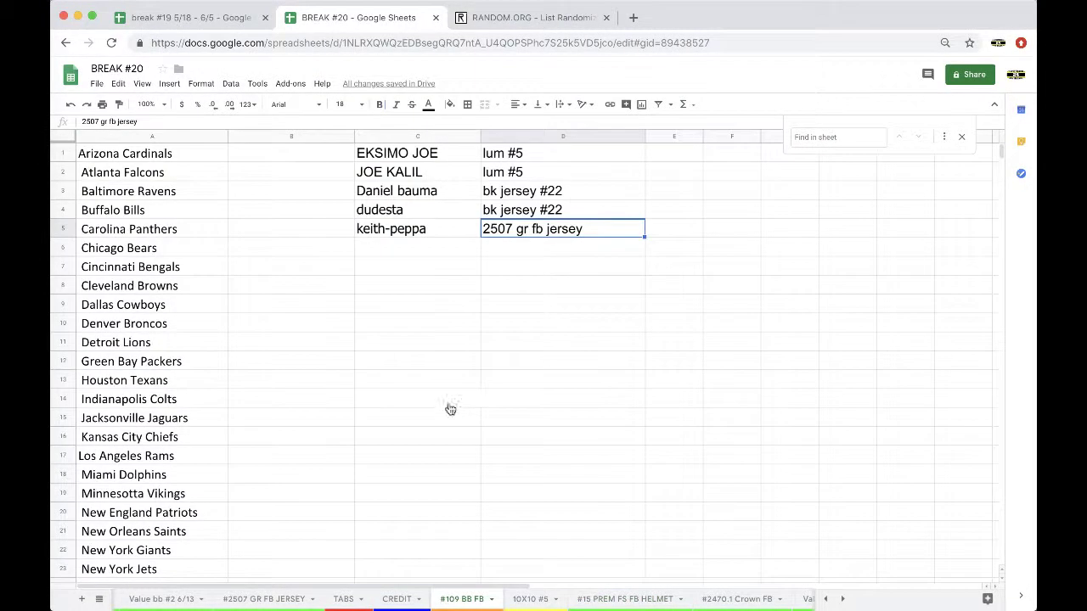
pyautogui.click(389, 254)
pyautogui.hotkey('ctrl', 'v')
# Step: Enter the same participant username as in cell C4 into cell C7
pyautogui.click(392, 265)
pyautogui.write('dud')
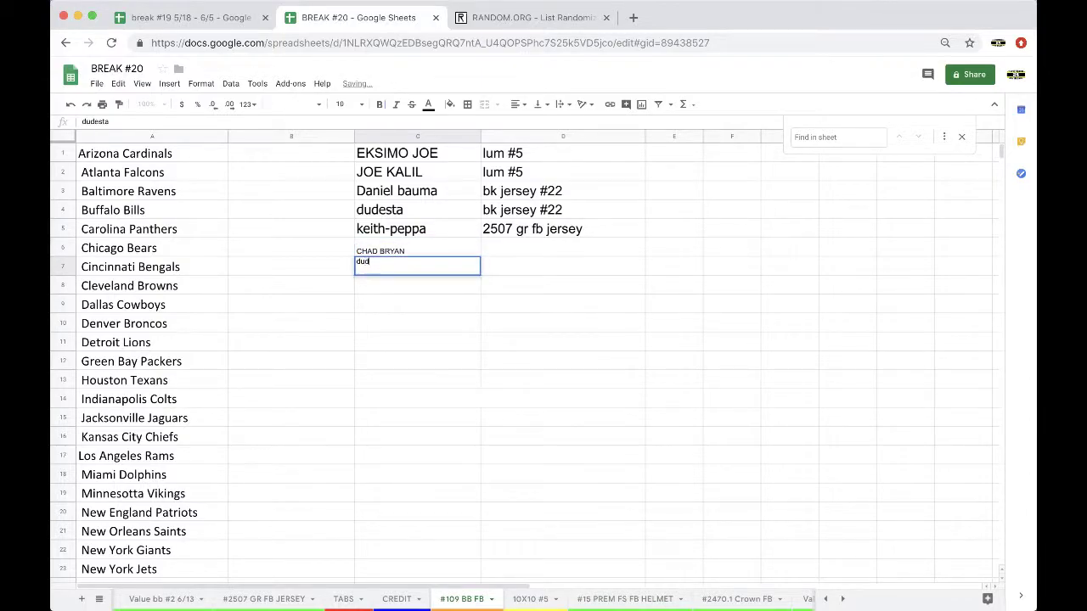
pyautogui.write('esta')
# Step: Enter "#15 prem fb helmet" in cell D6 beside the pasted name
pyautogui.click(496, 252)
pyautogui.write('#1')
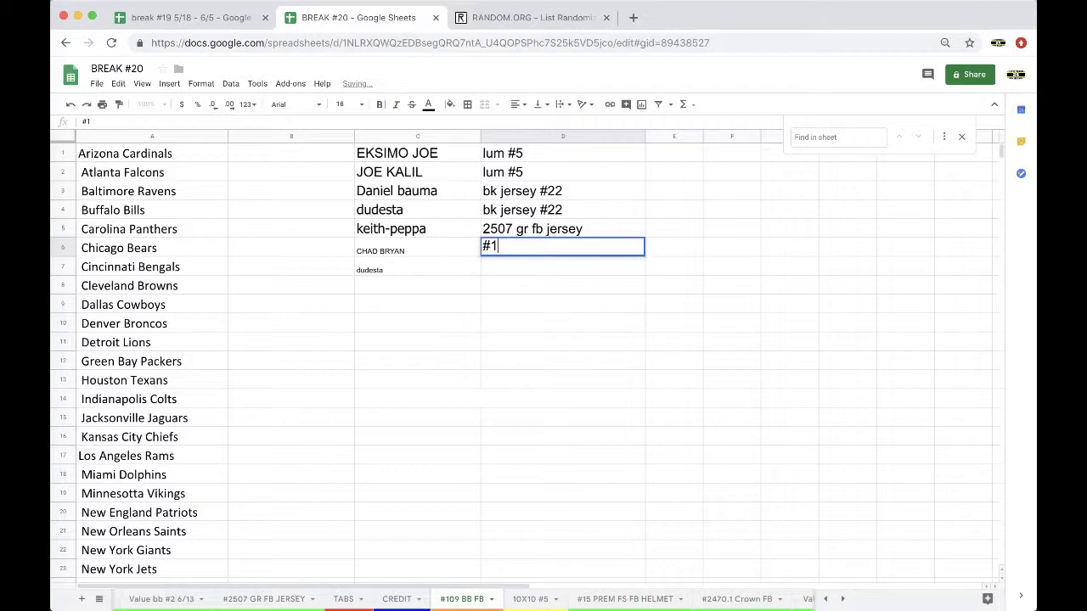
pyautogui.write('5 p4')
pyautogui.write('prem fg')
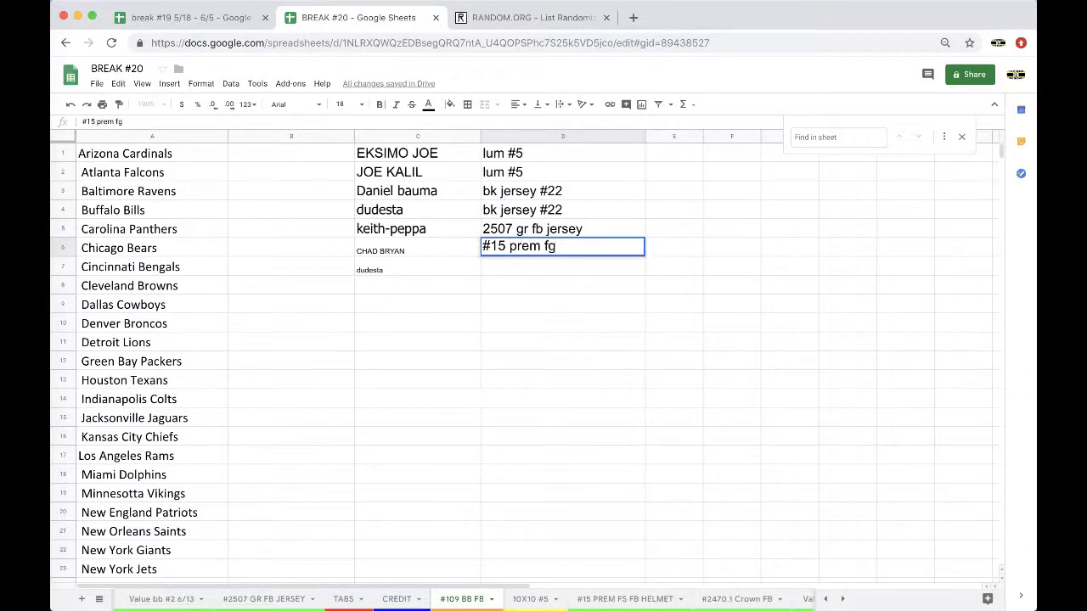
pyautogui.press('BackSpace')
pyautogui.write('b helmet')
pyautogui.press('Return')
# Step: Copy the break description from cell D6 into cell D7
pyautogui.click(539, 250)
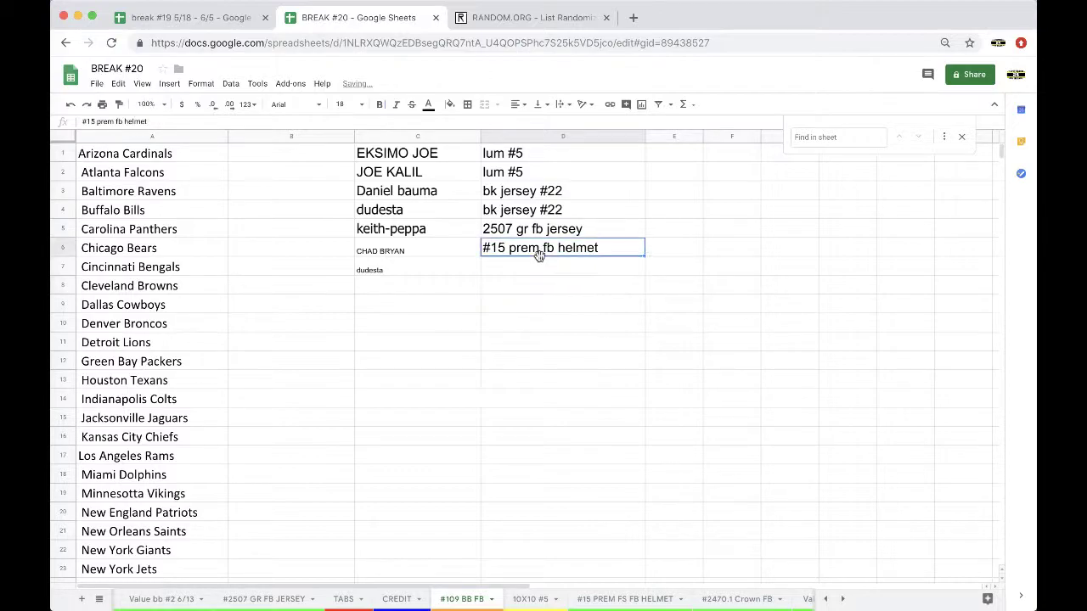
pyautogui.hotkey('ctrl', 'c')
pyautogui.press('Down')
pyautogui.hotkey('ctrl', 'v')
# Step: Move the #15 PREM FS FB HELMET sheet directly before the TABS sheet, and open the #2470.1 Crown FB sheet
pyautogui.moveTo(608, 601); pyautogui.dragTo(365, 599)
pyautogui.click(490, 603)
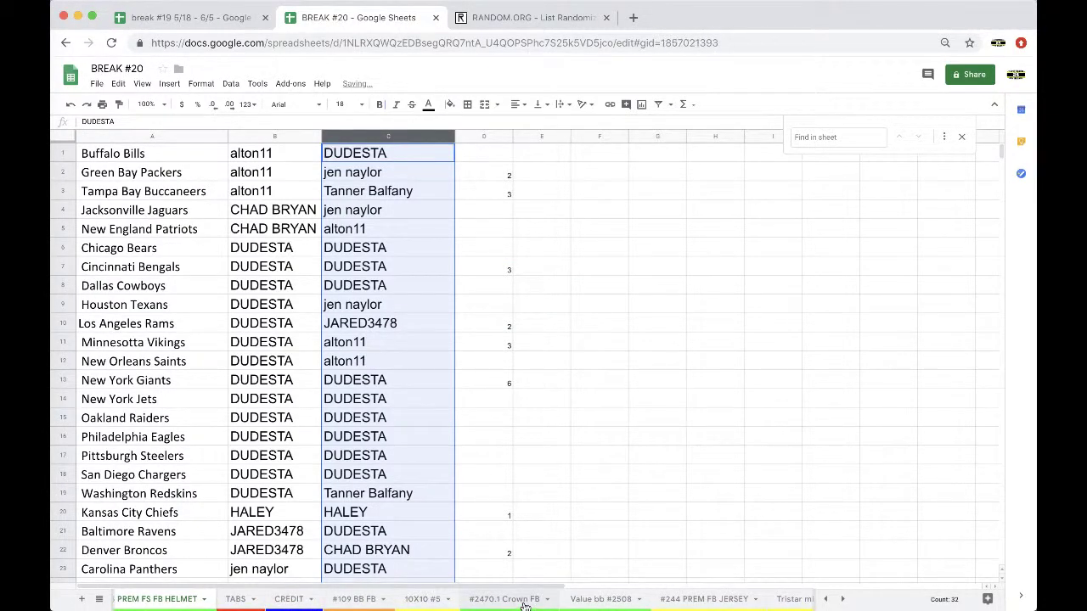